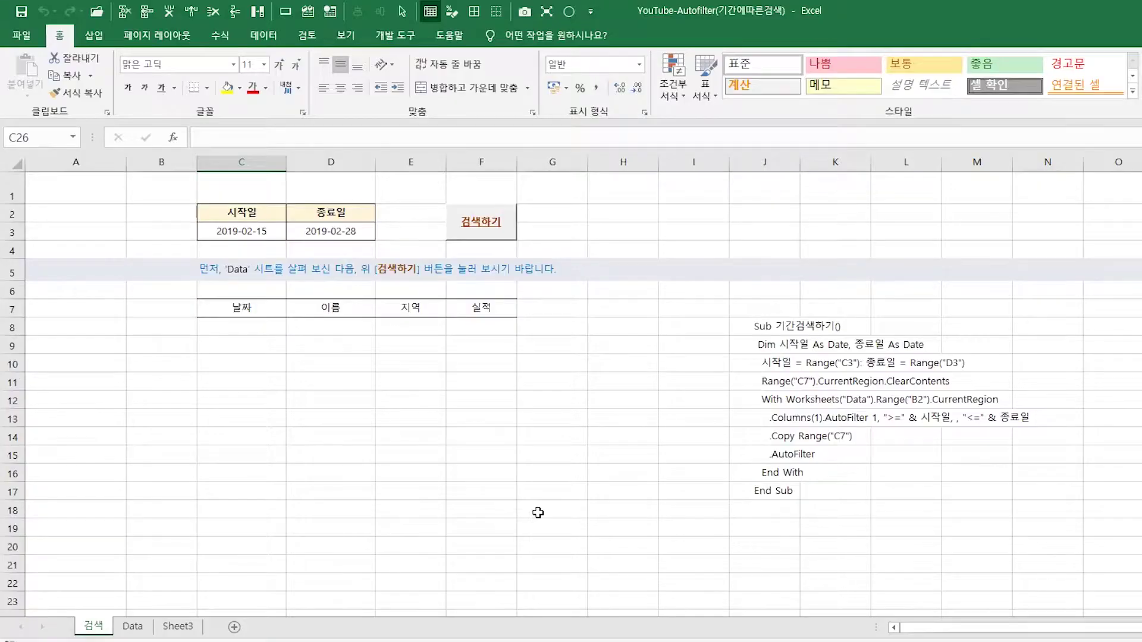
Run the 검색하기 search for 2019-02-15 to 2019-02-28 and compare the results against the Data sheet.
left_click(133, 626)
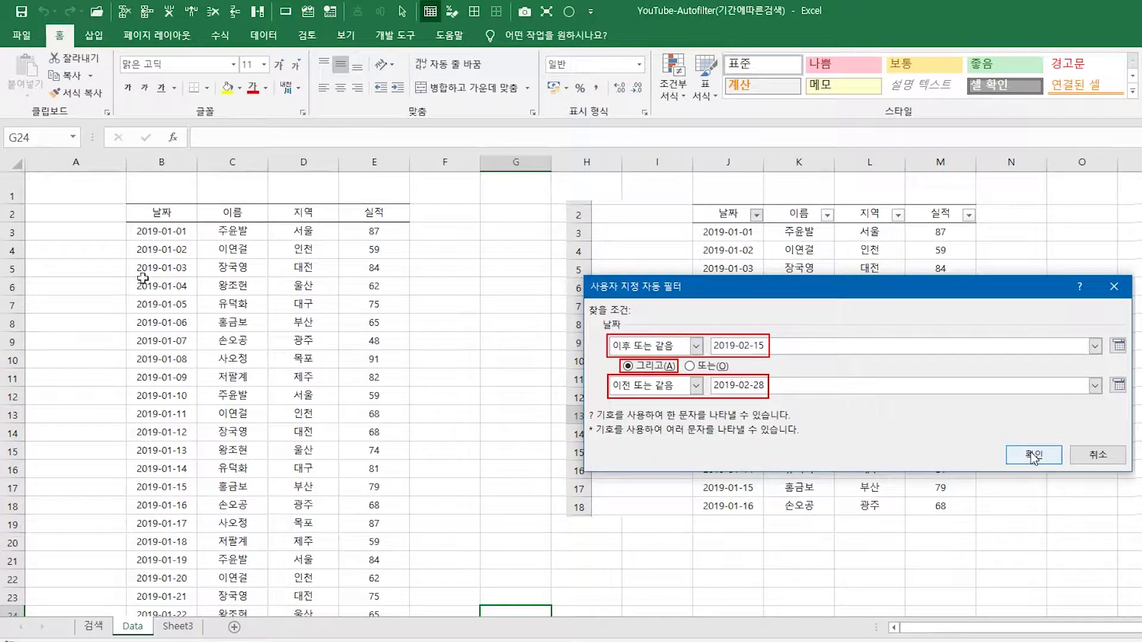
left_click(106, 628)
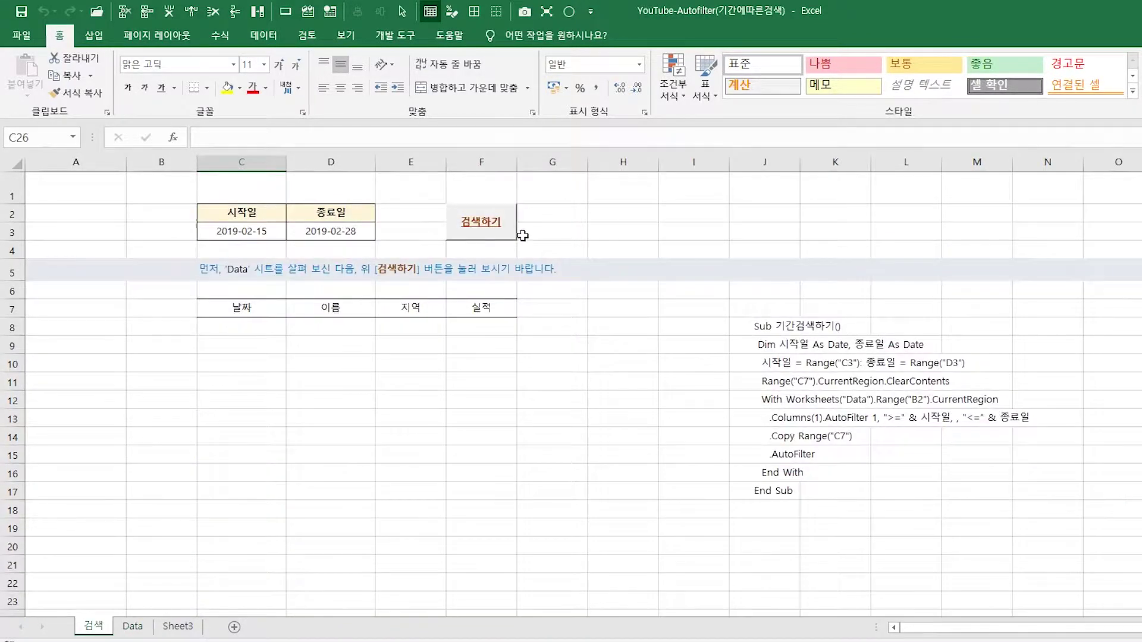
left_click(493, 230)
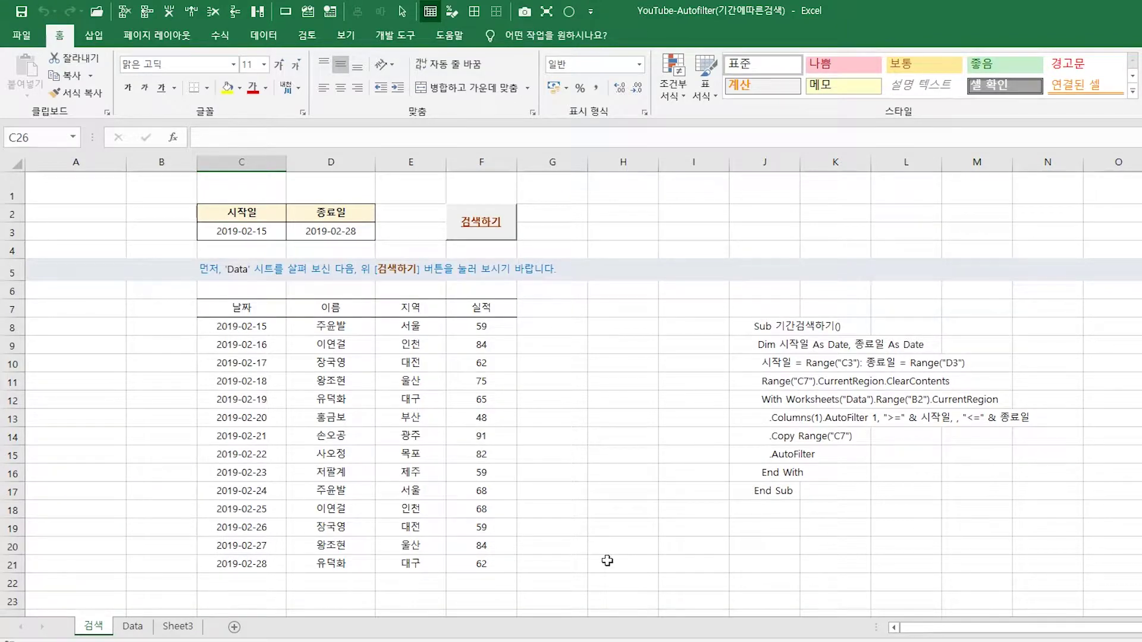
left_click(132, 631)
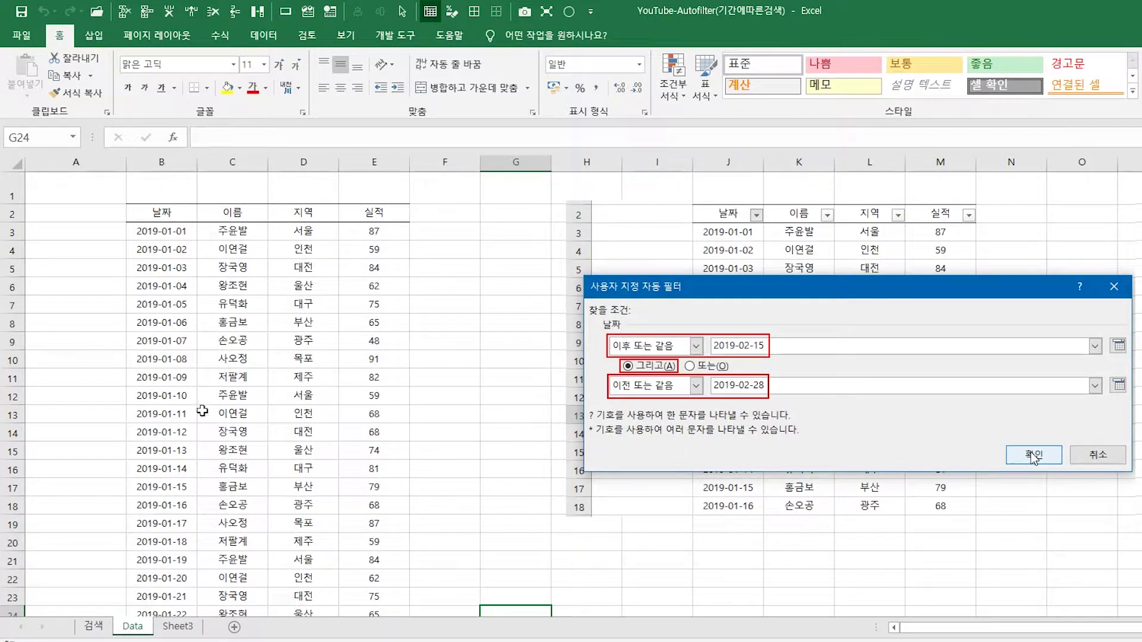
left_click(94, 628)
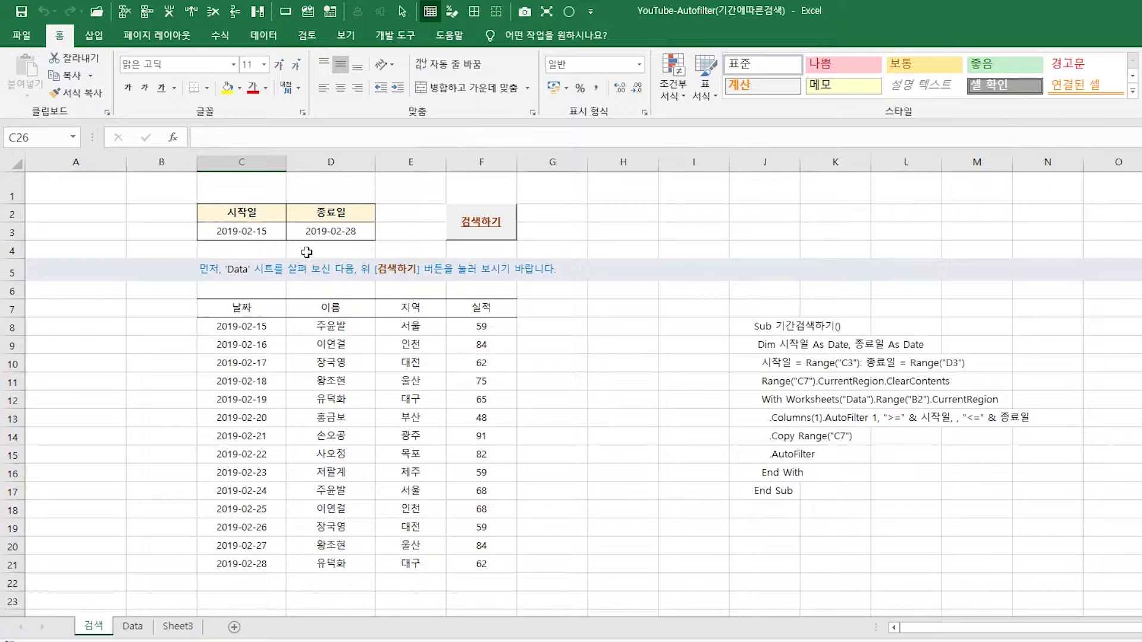
Enter 3-1 as the start date in C3 and 3-20 as the end date in D3, then rerun 검색하기.
left_click(262, 237)
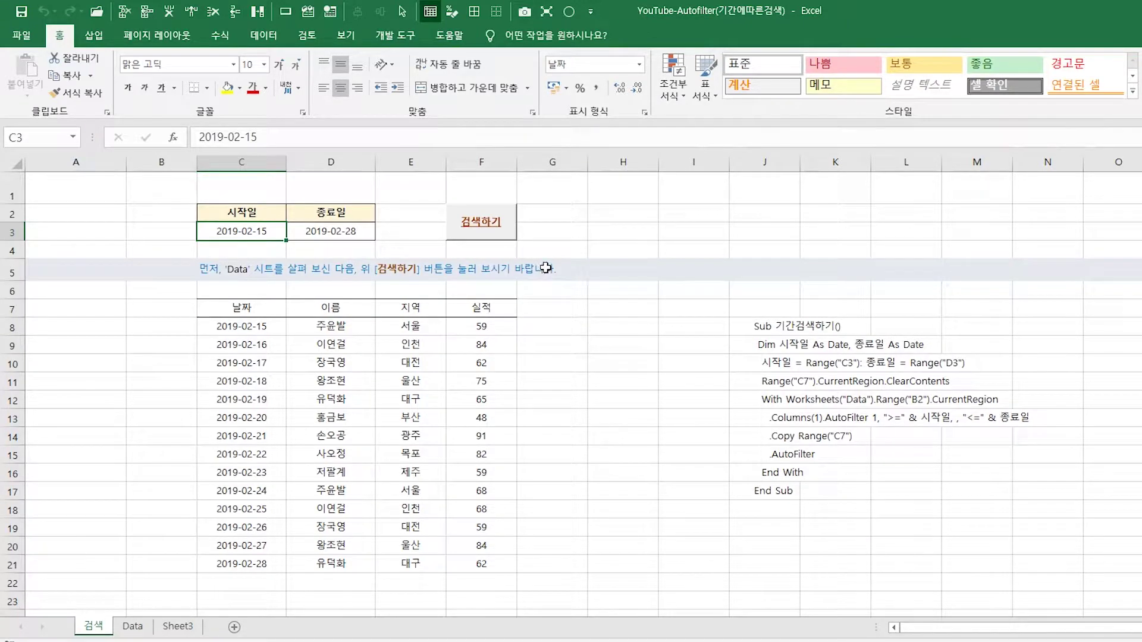
left_click(350, 236)
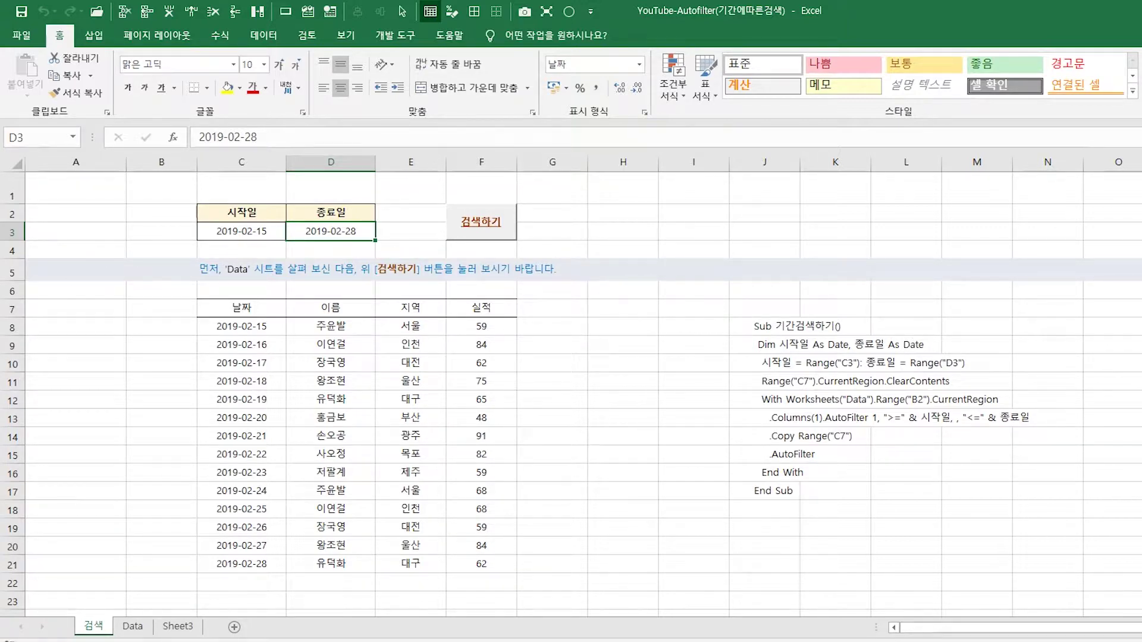
left_click(245, 234)
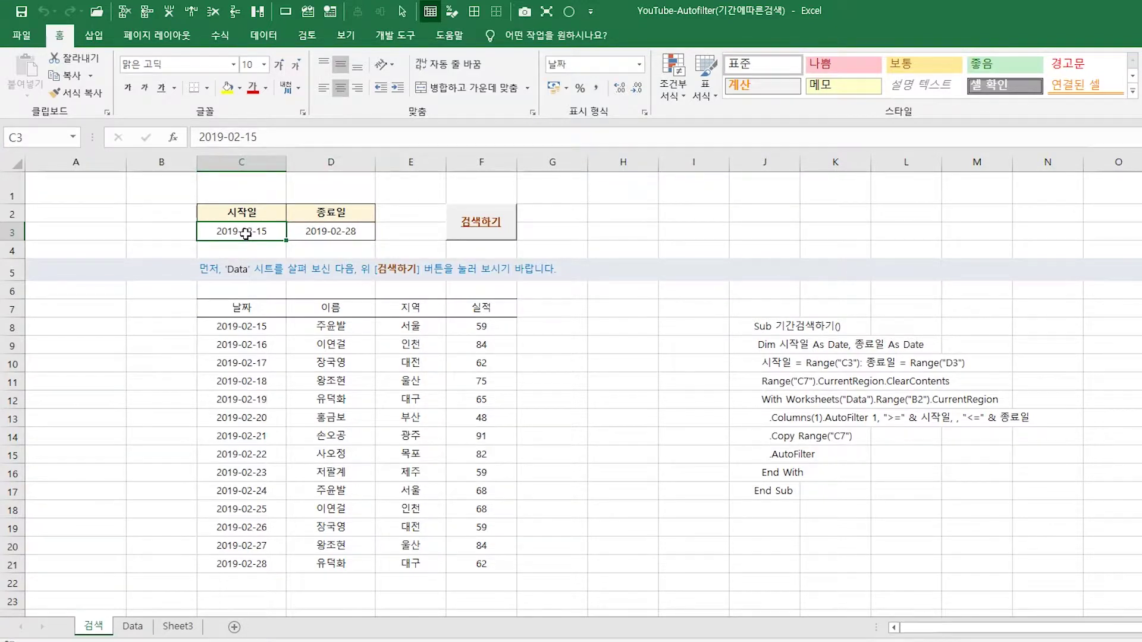
type("3-1")
key("Tab")
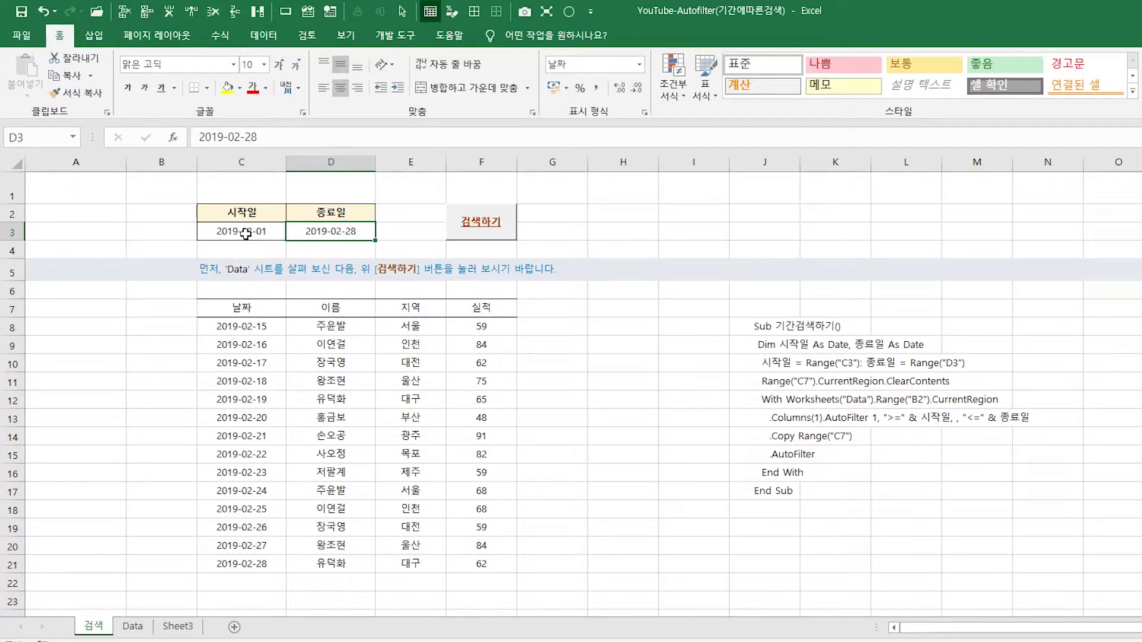
type("3-20")
key("Return")
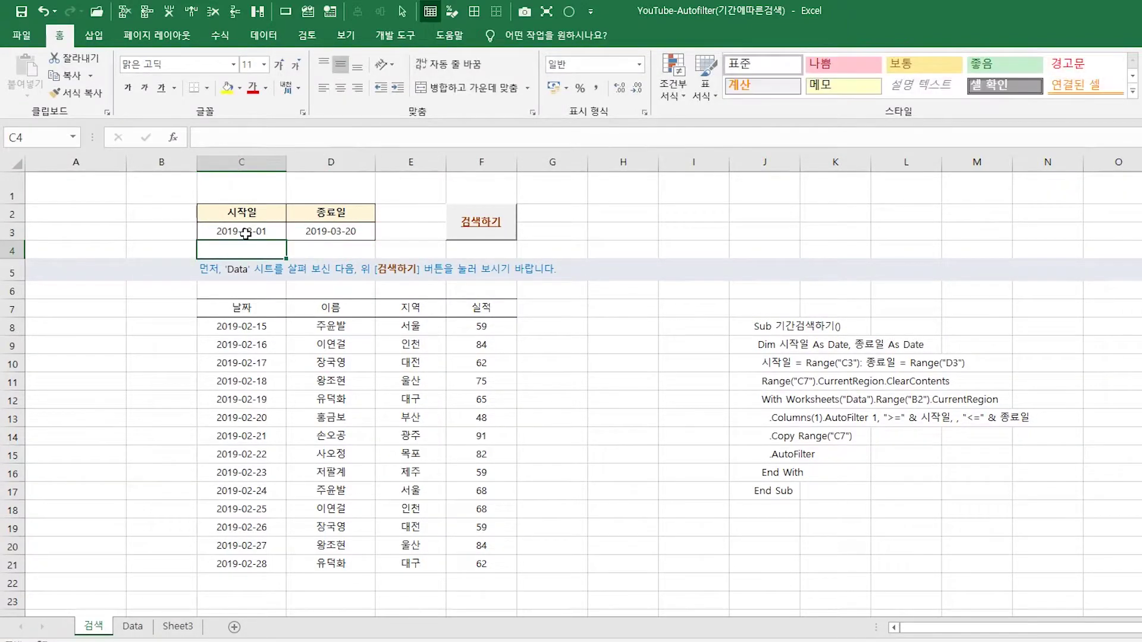
left_click(508, 240)
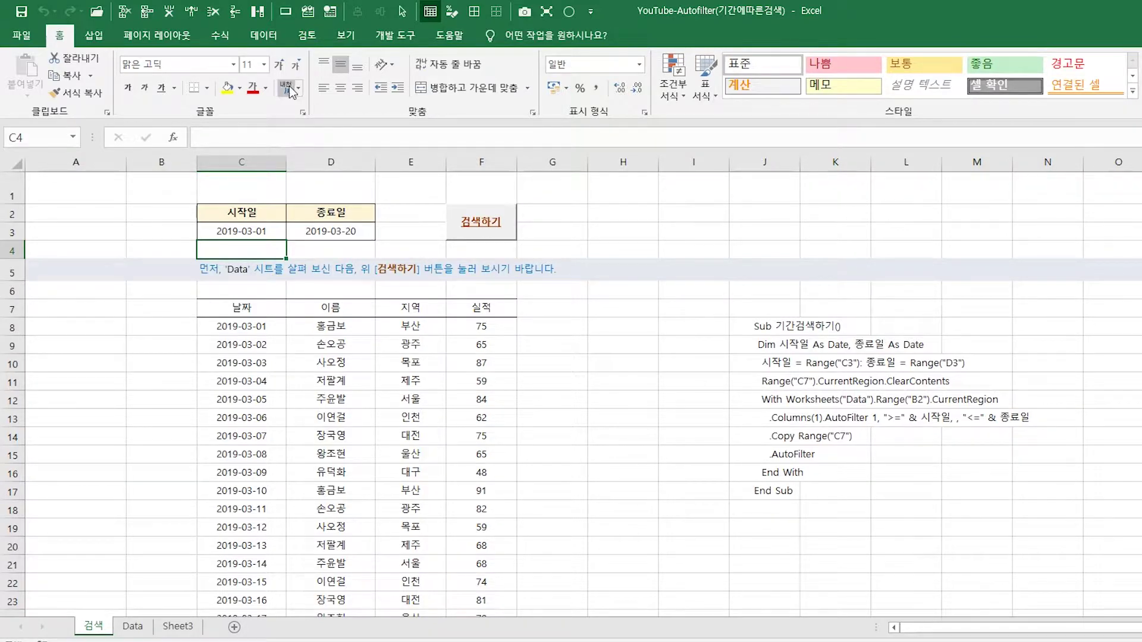
left_click(312, 12)
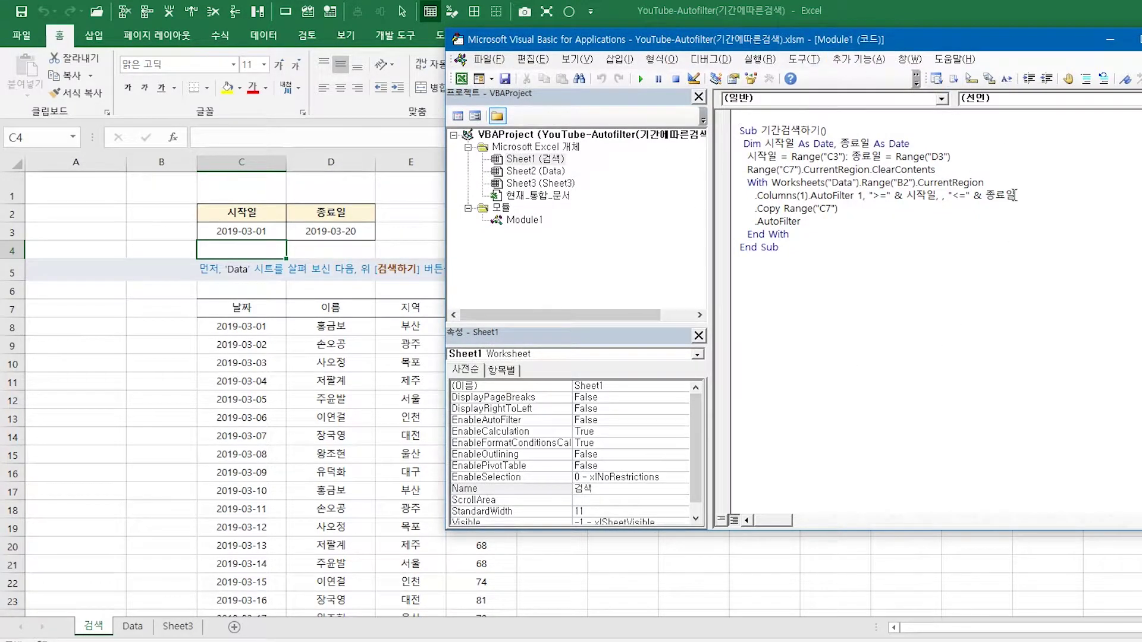
key("alt+F11")
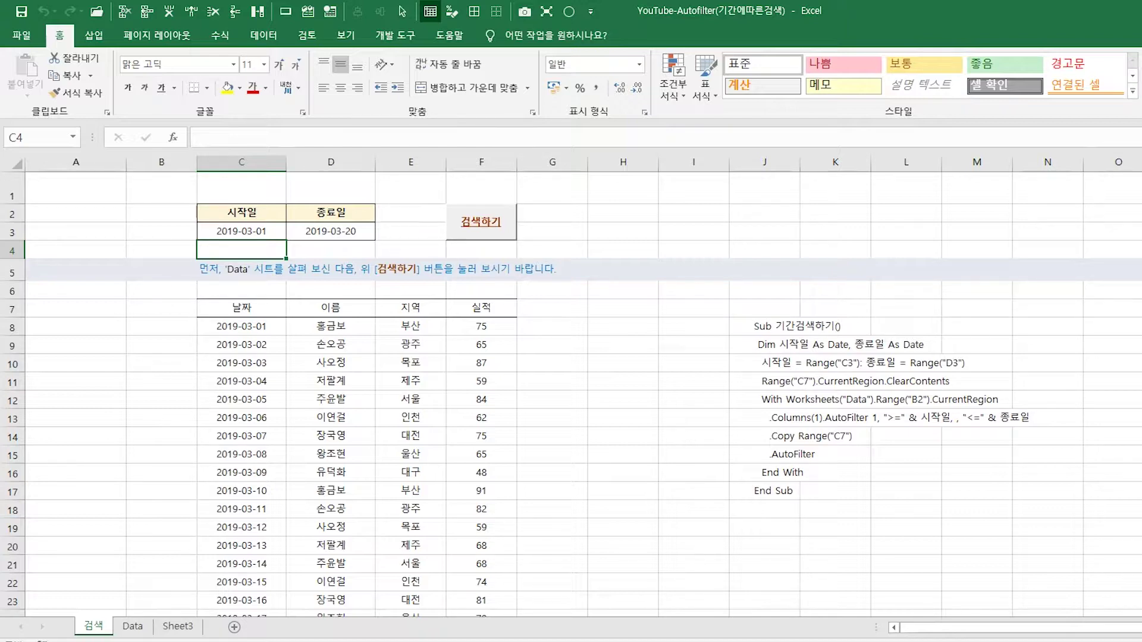
Start recording a macro stored in this workbook and select the 날짜 header cell C7.
left_click(395, 37)
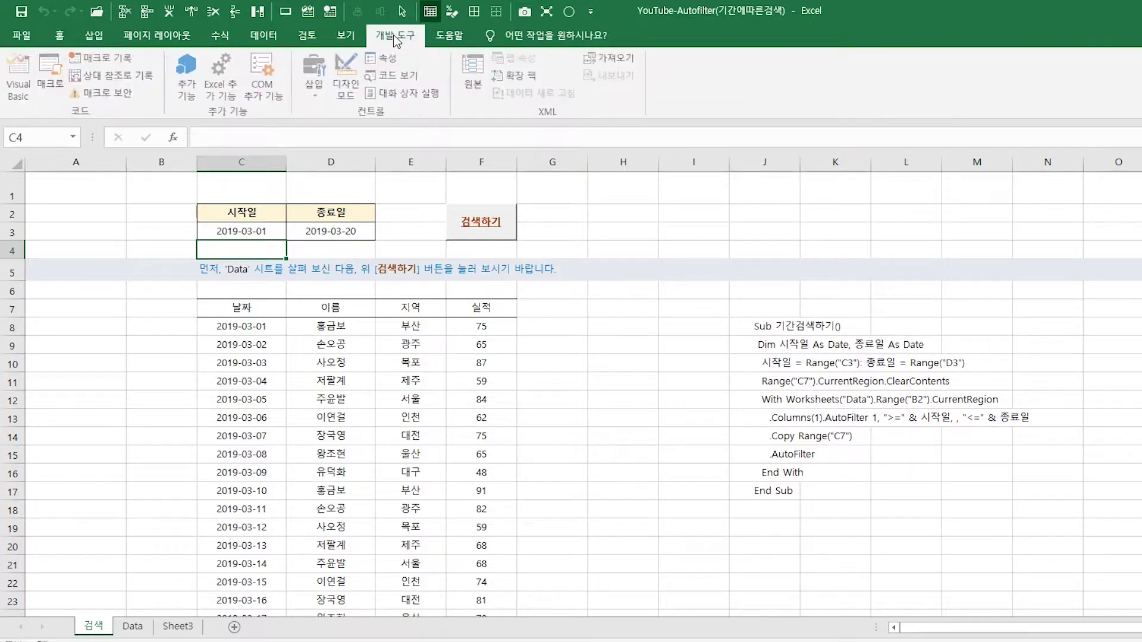
left_click(132, 63)
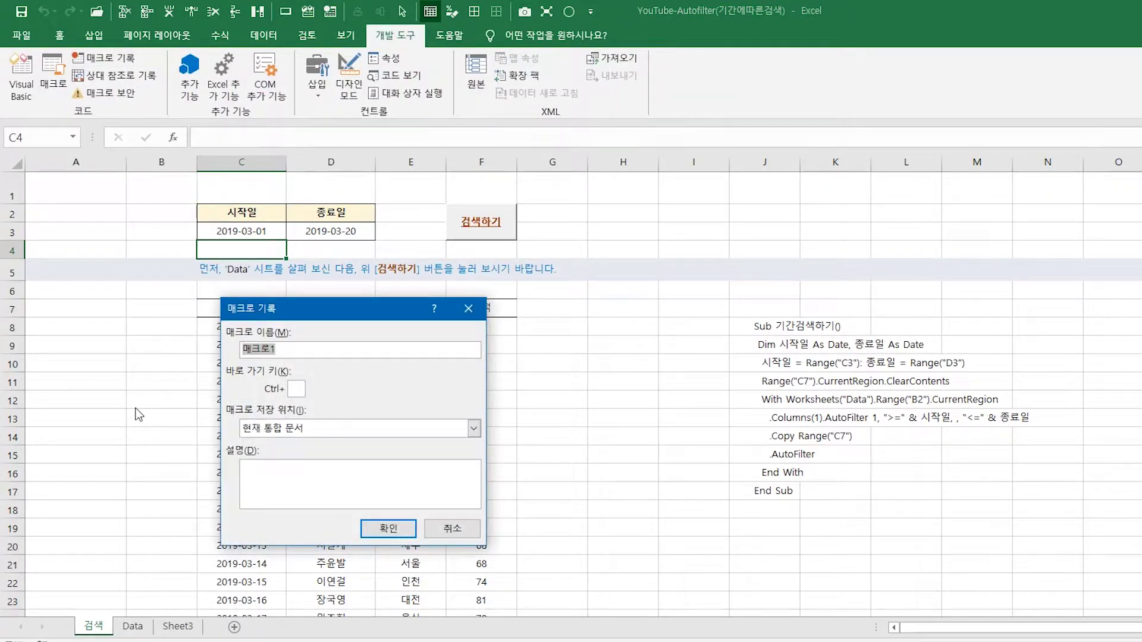
left_click(402, 527)
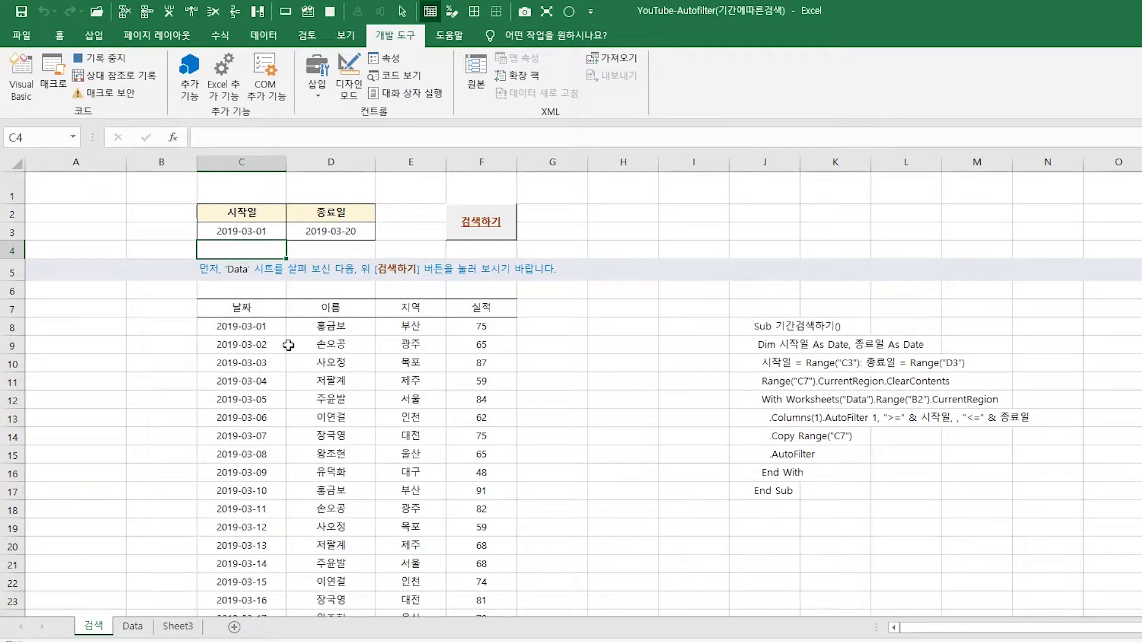
left_click(256, 311)
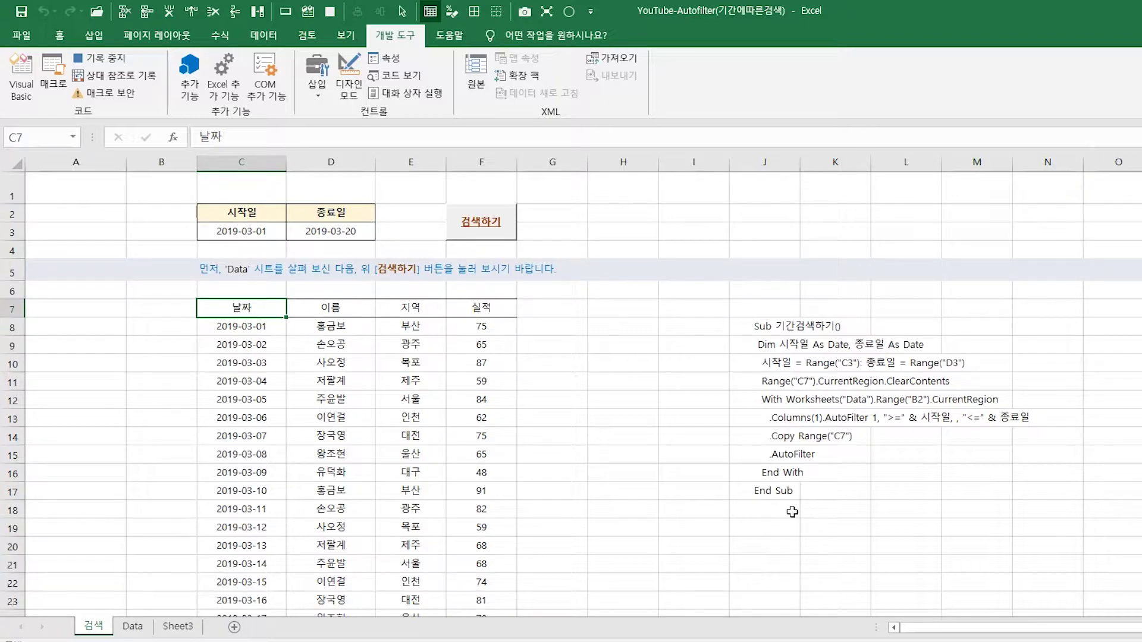
Select the results table's current region with Go To Special, delete its contents, and go to the Data sheet.
key("F5")
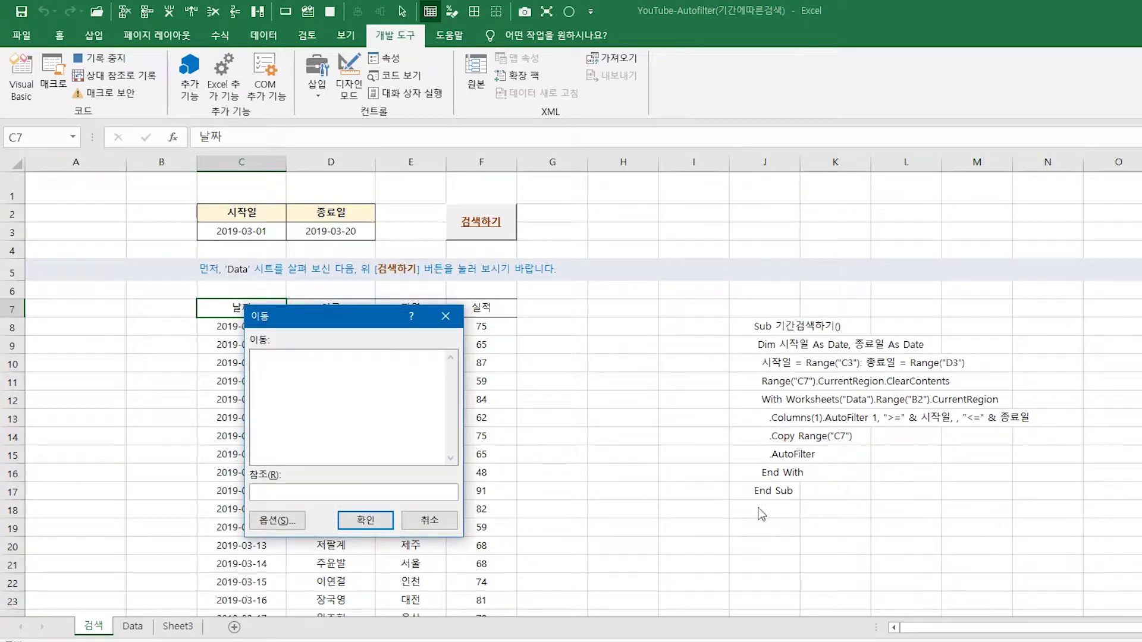
left_click(277, 522)
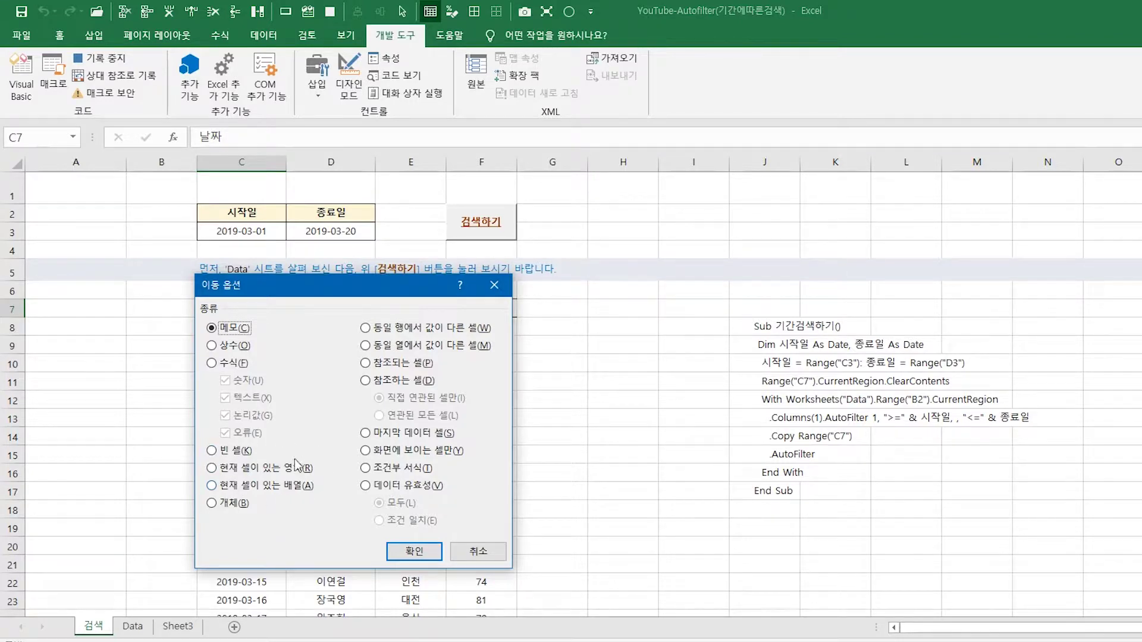
left_click(215, 469)
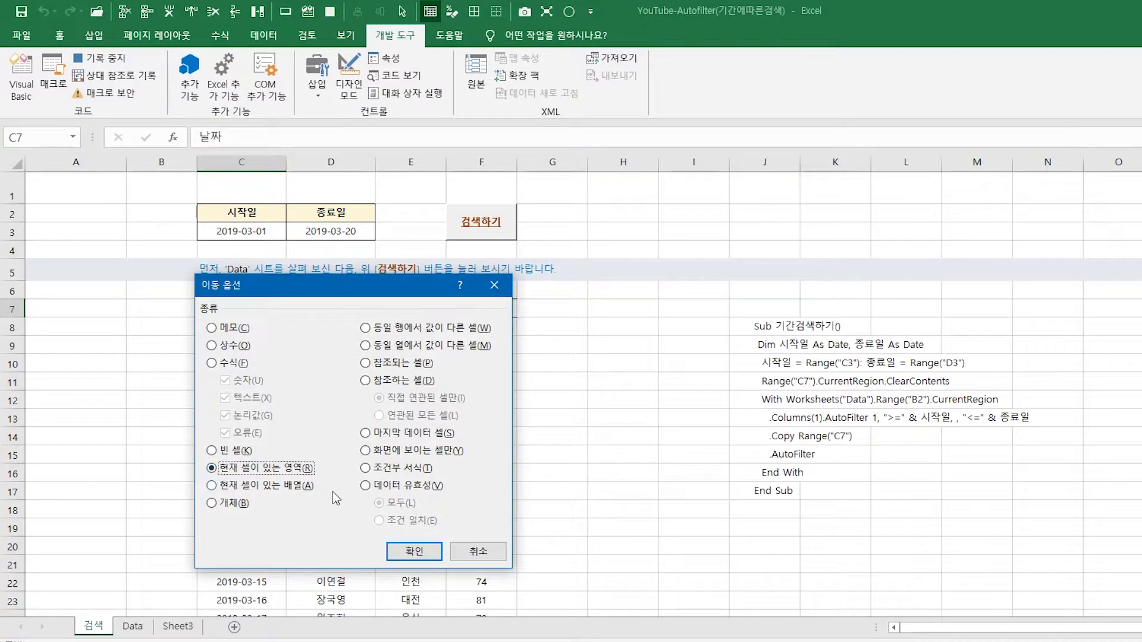
left_click(387, 553)
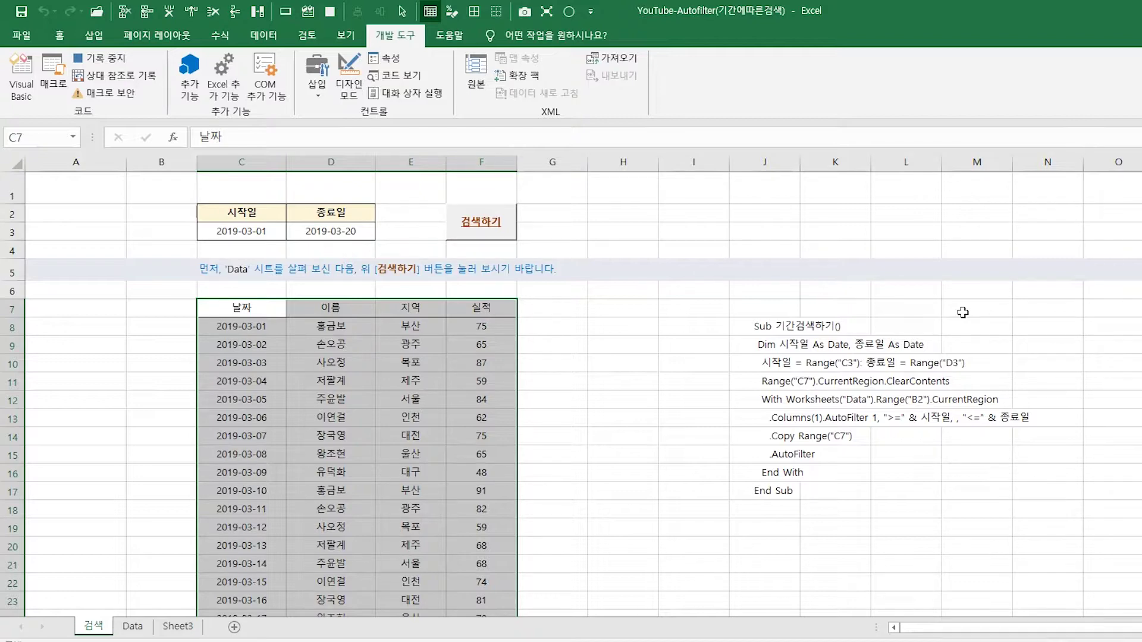
key("Delete")
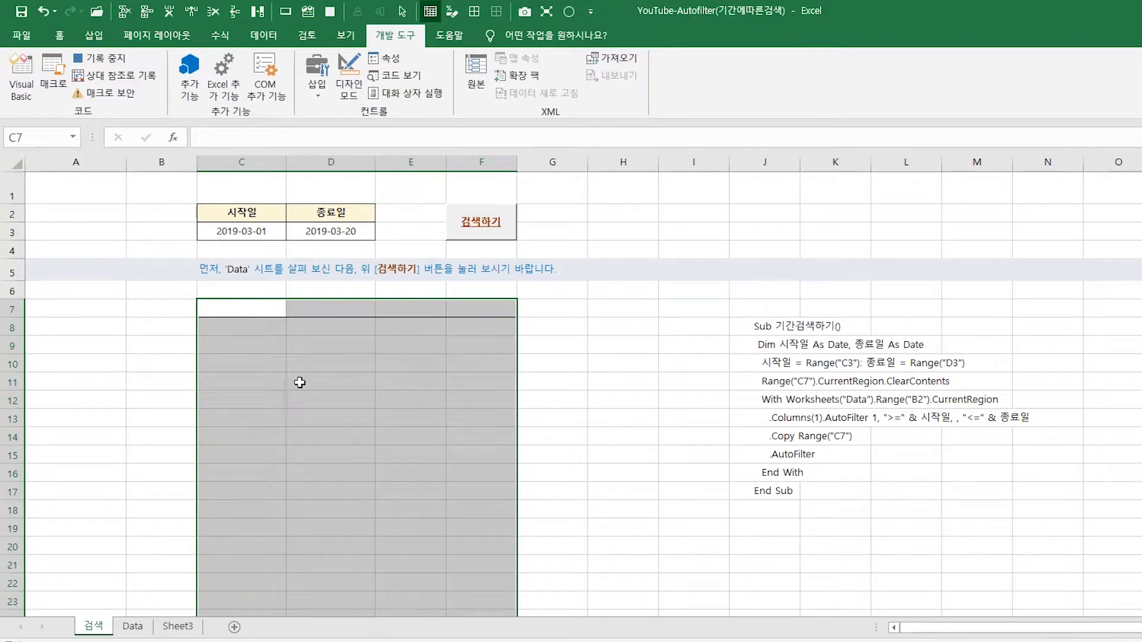
left_click(133, 626)
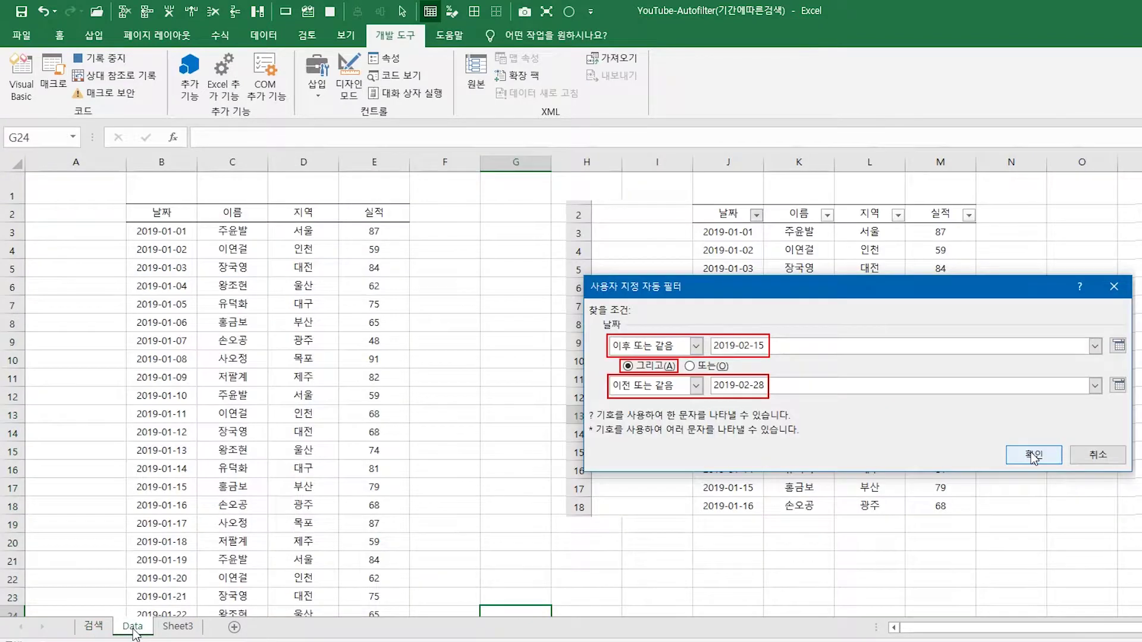
Select the Data table's current region from header cell B2 using Go To Special.
left_click(155, 219)
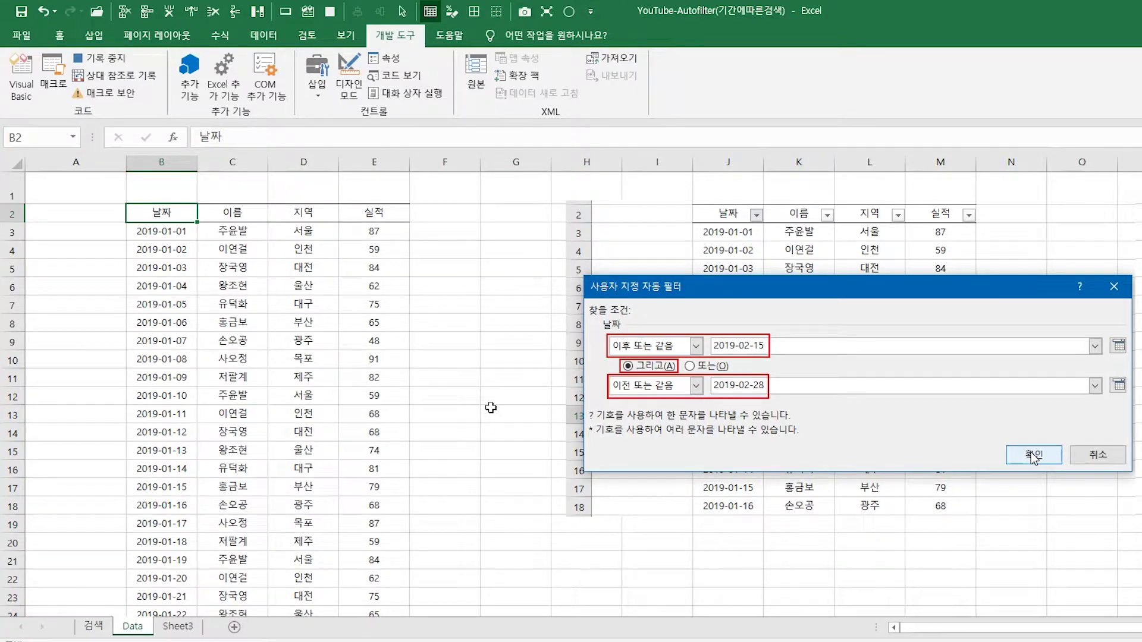
key("F5")
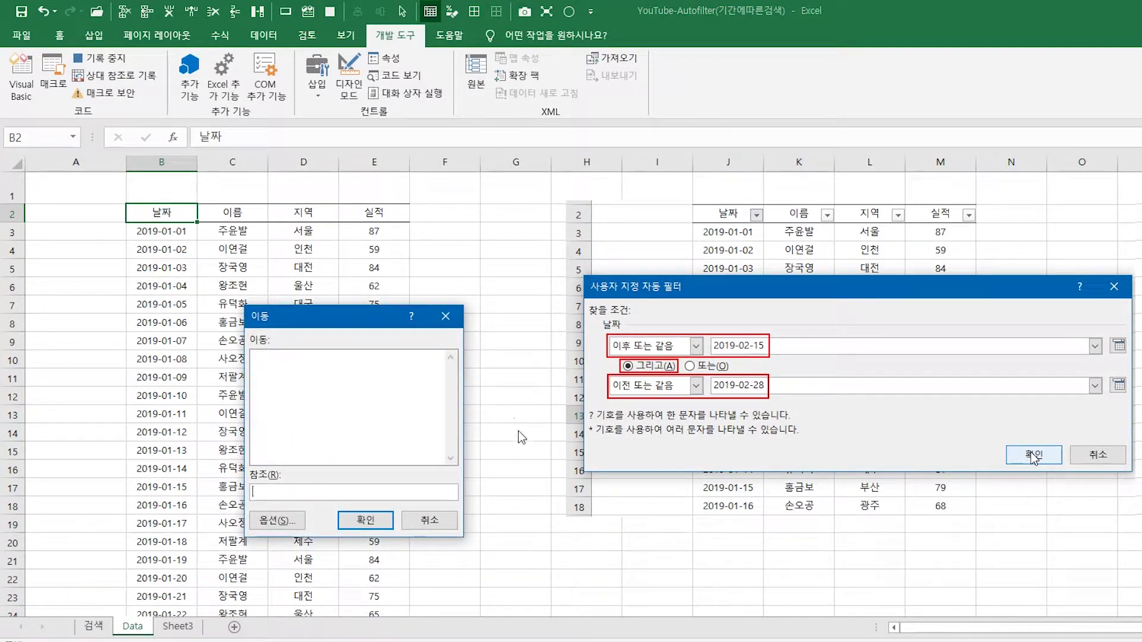
left_click(278, 518)
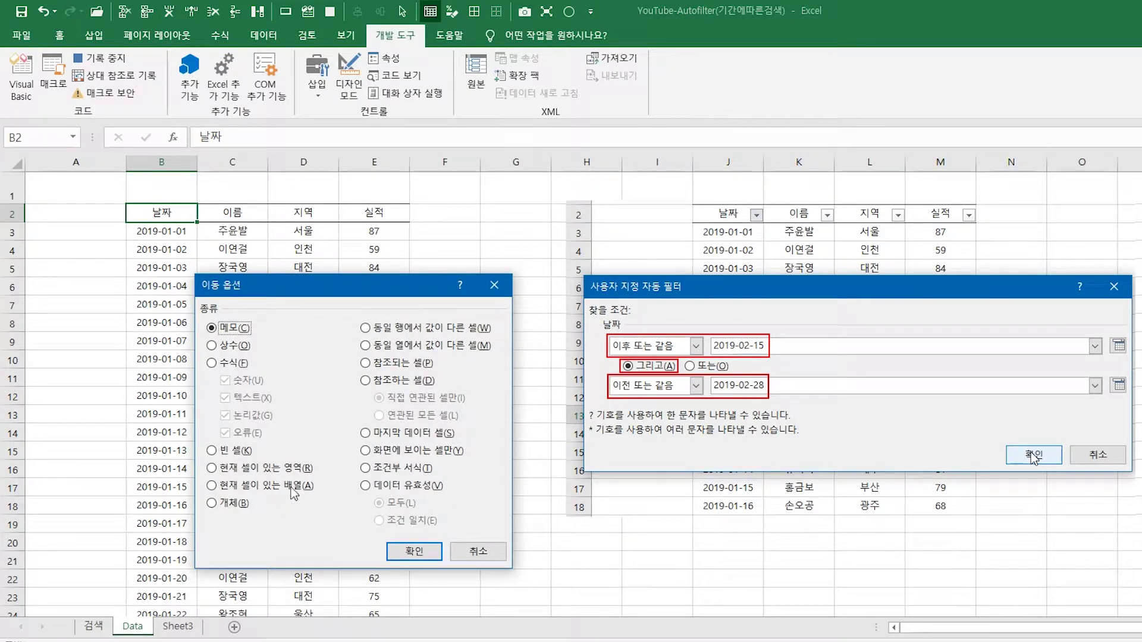
left_click(275, 474)
left_click(428, 552)
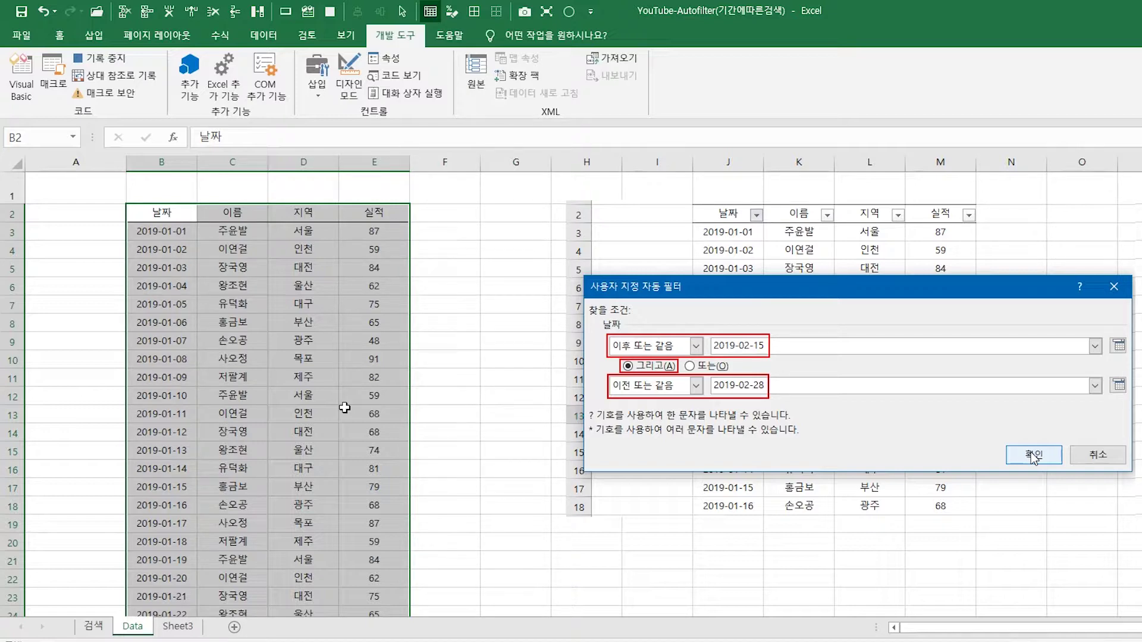
Apply a custom 날짜 filter: on or after 2019-02-15 and on or before 2019-02-28.
left_click(259, 37)
left_click(534, 75)
left_click(190, 213)
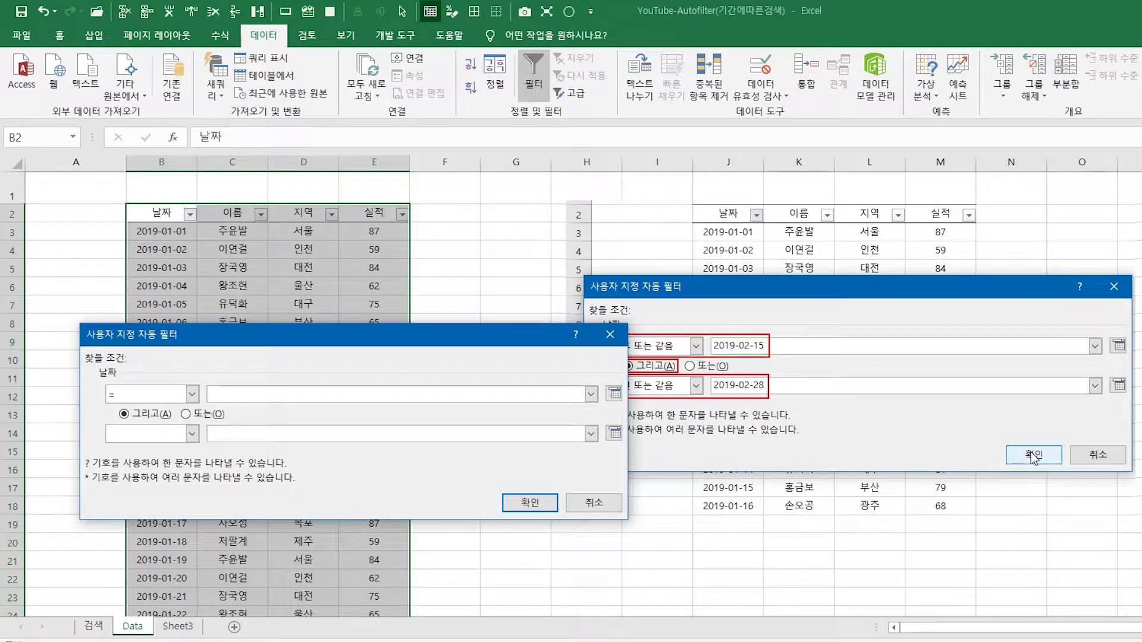
left_click(192, 394)
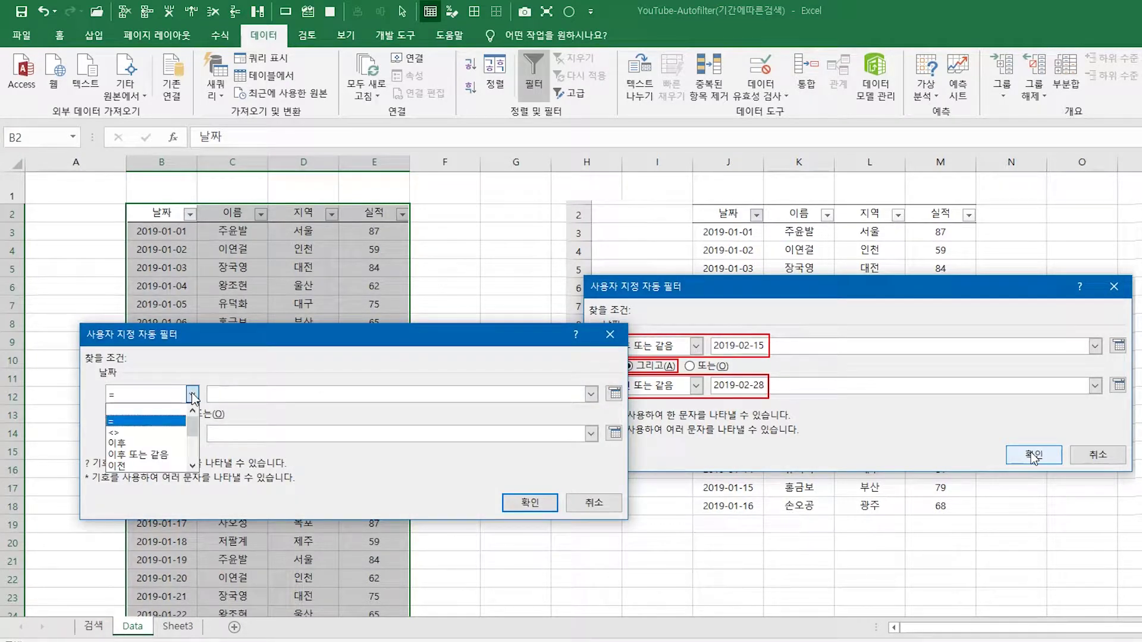
left_click(138, 454)
left_click(248, 397)
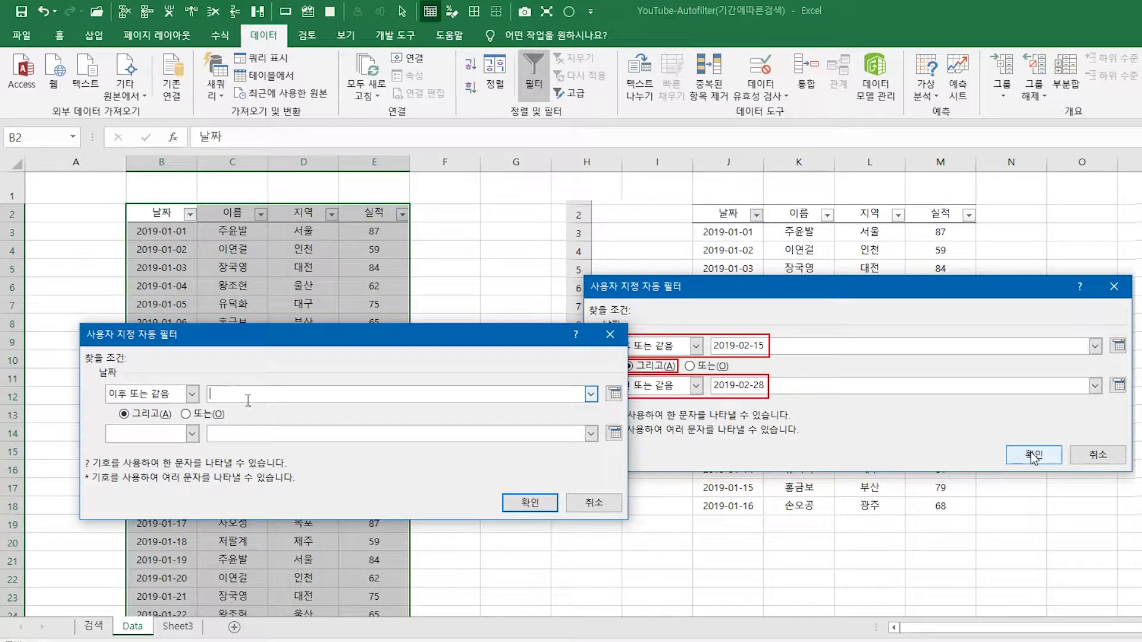
type("2019-02-")
type("15")
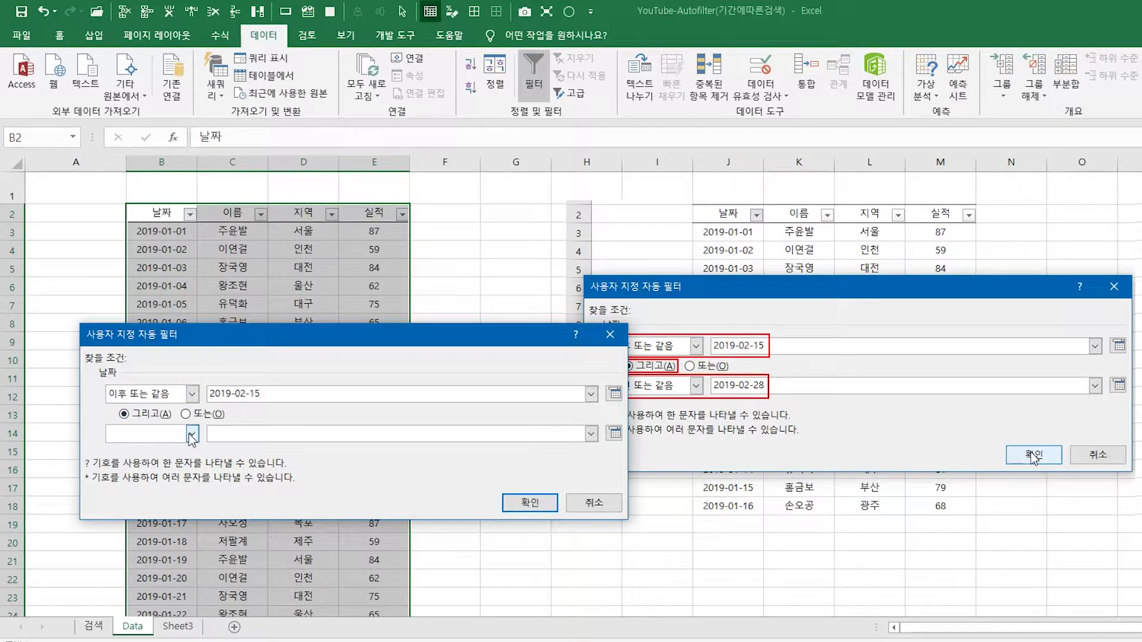
left_click(191, 434)
left_click(142, 511)
left_click(580, 434)
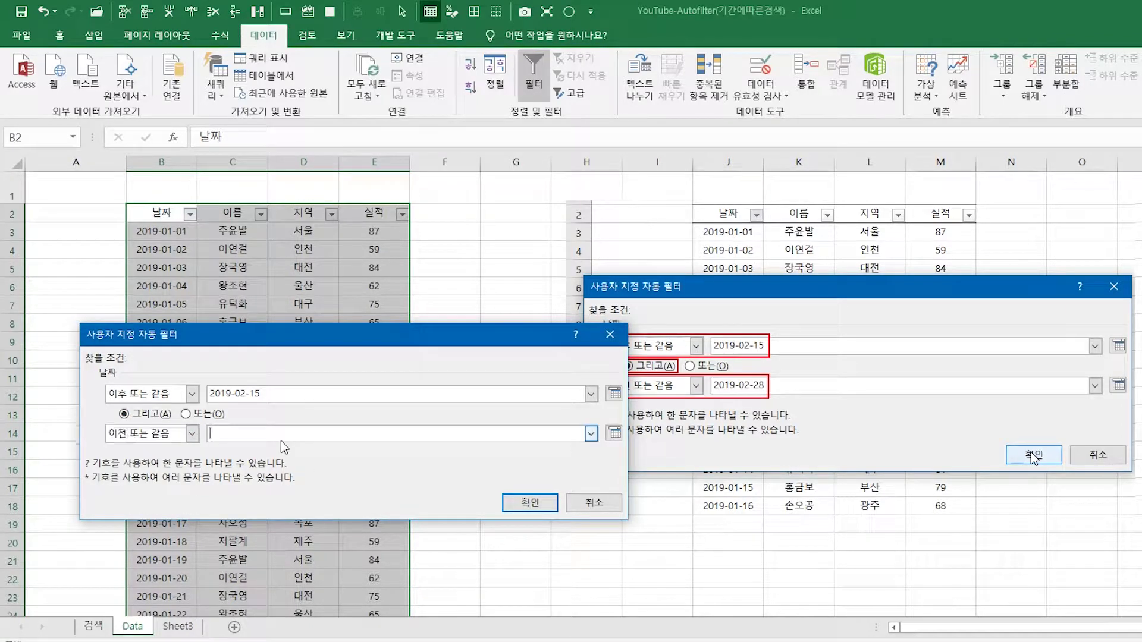
type("2019-02-2")
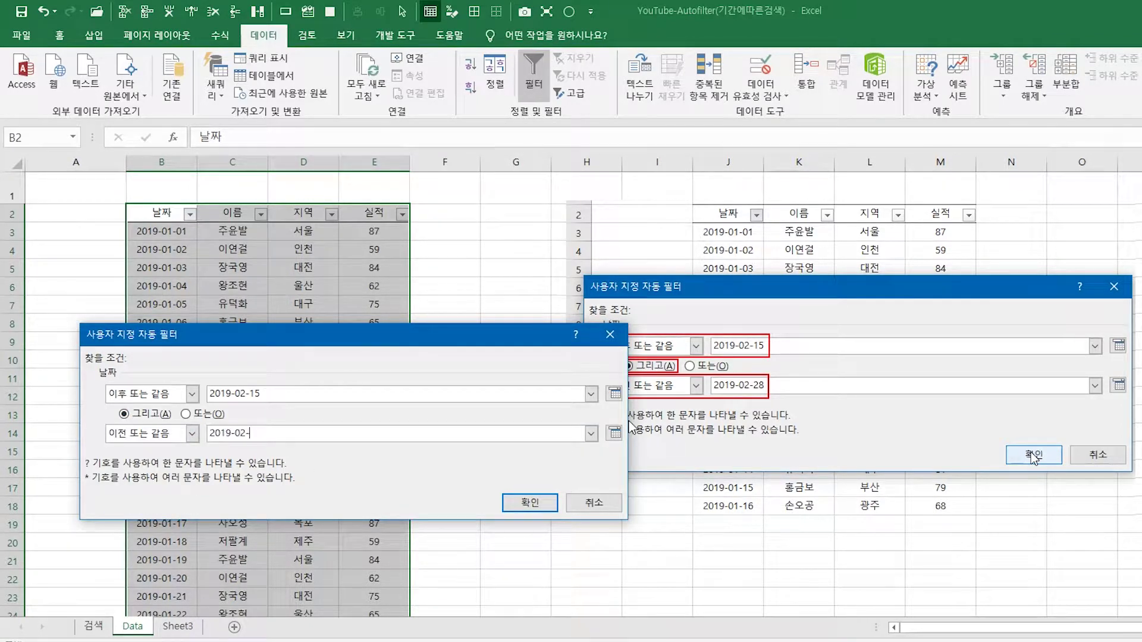
type("8")
left_click(542, 501)
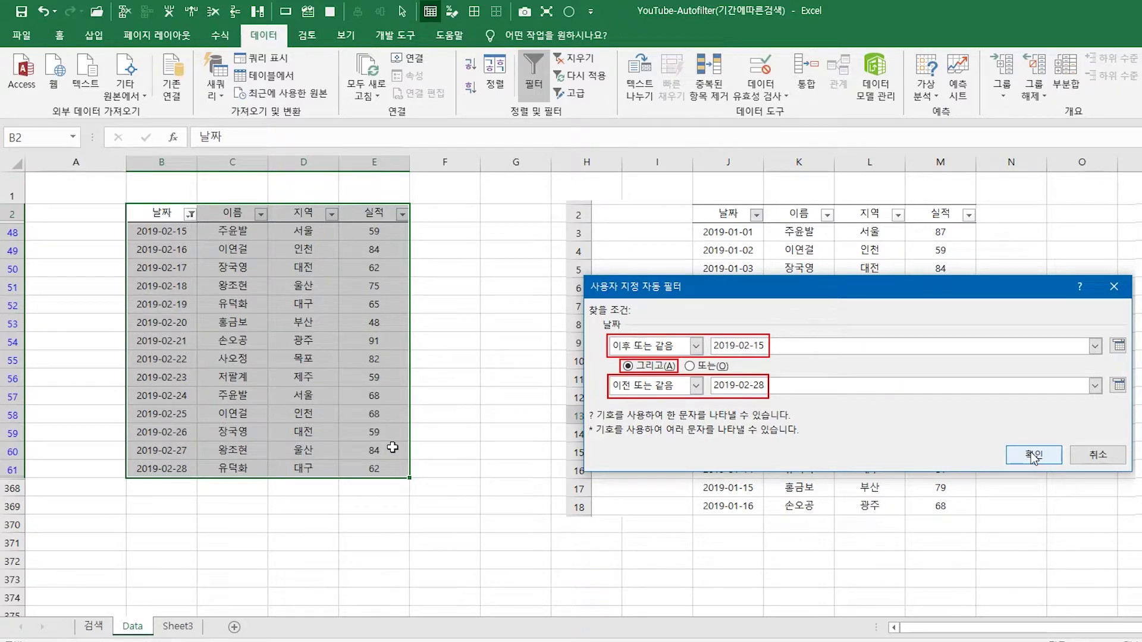
Copy the filtered rows and paste them at C7 on the 검색 sheet, then return to Data.
right_click(252, 323)
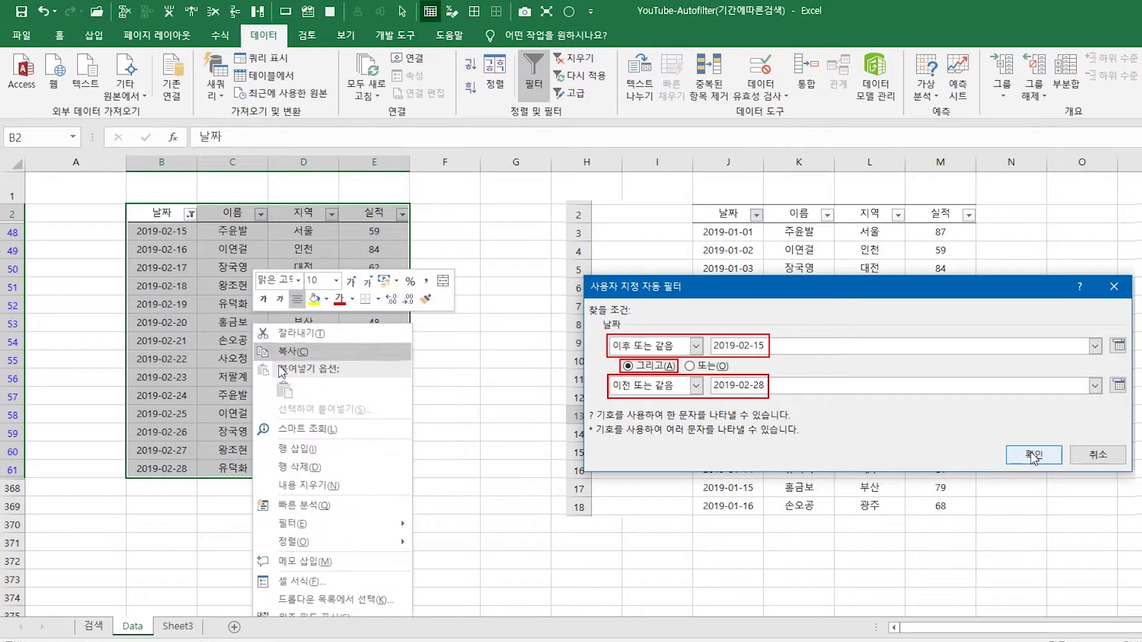
left_click(288, 350)
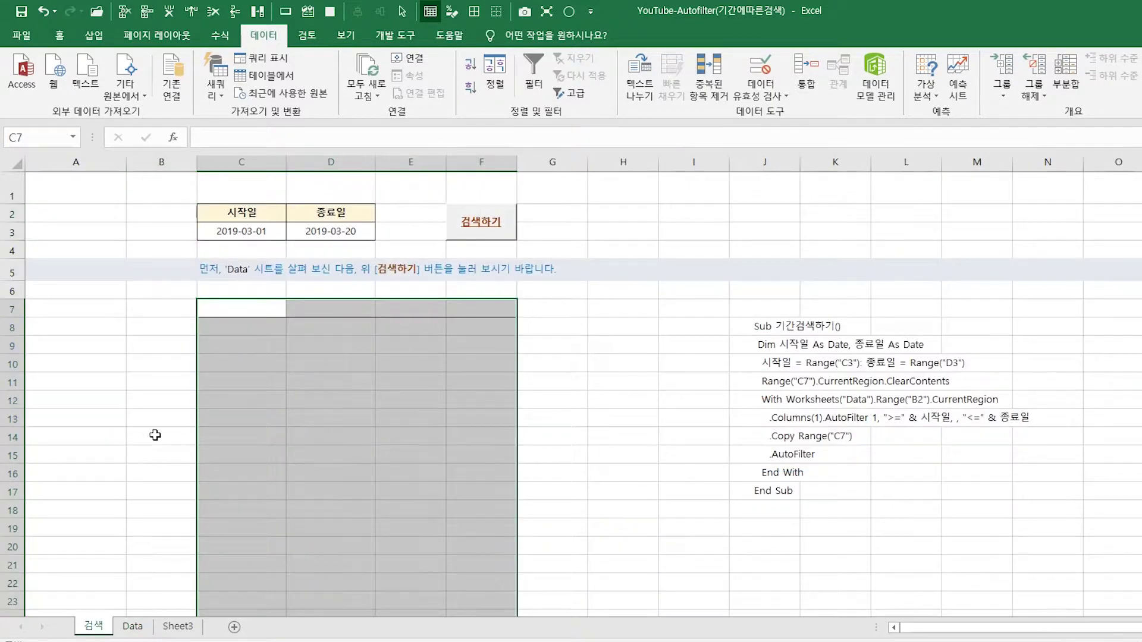
left_click(241, 305)
right_click(241, 305)
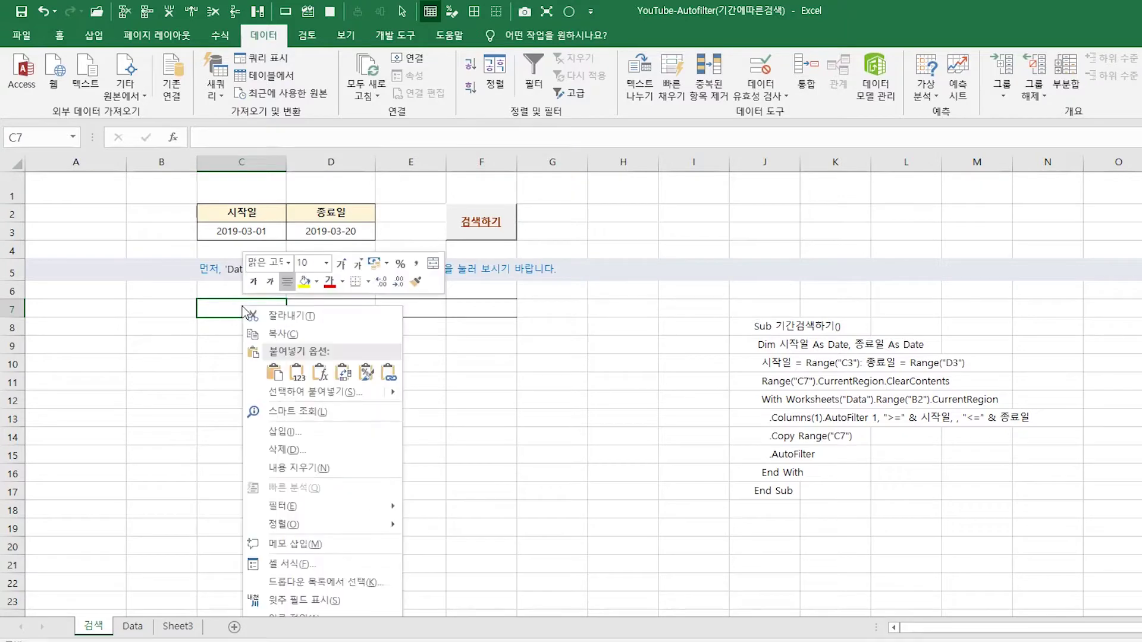
left_click(279, 371)
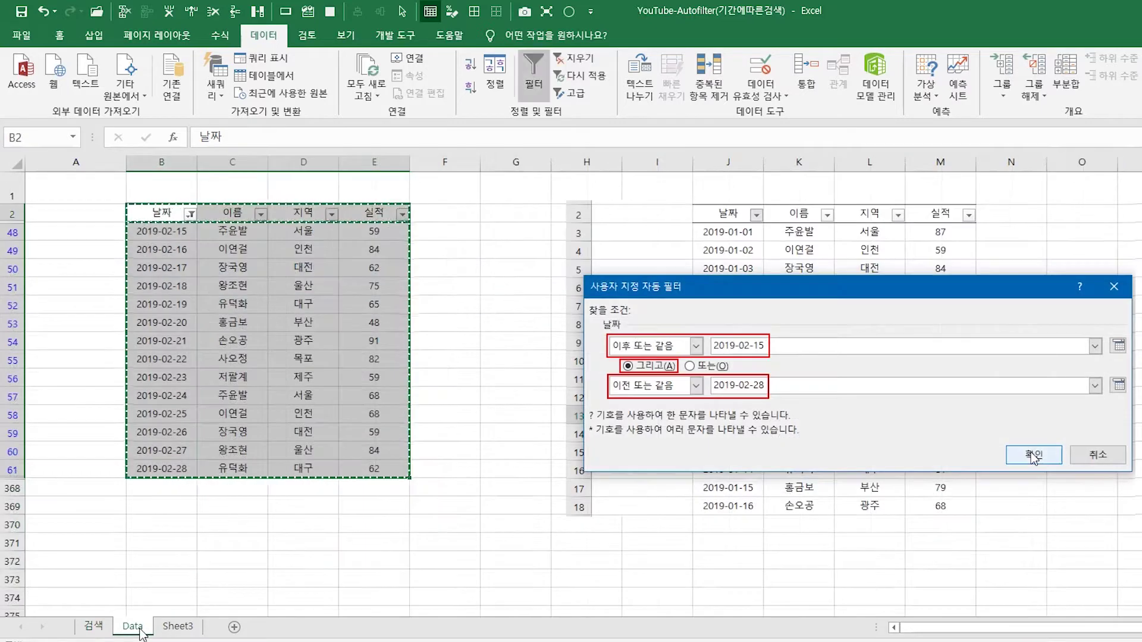
left_click(142, 632)
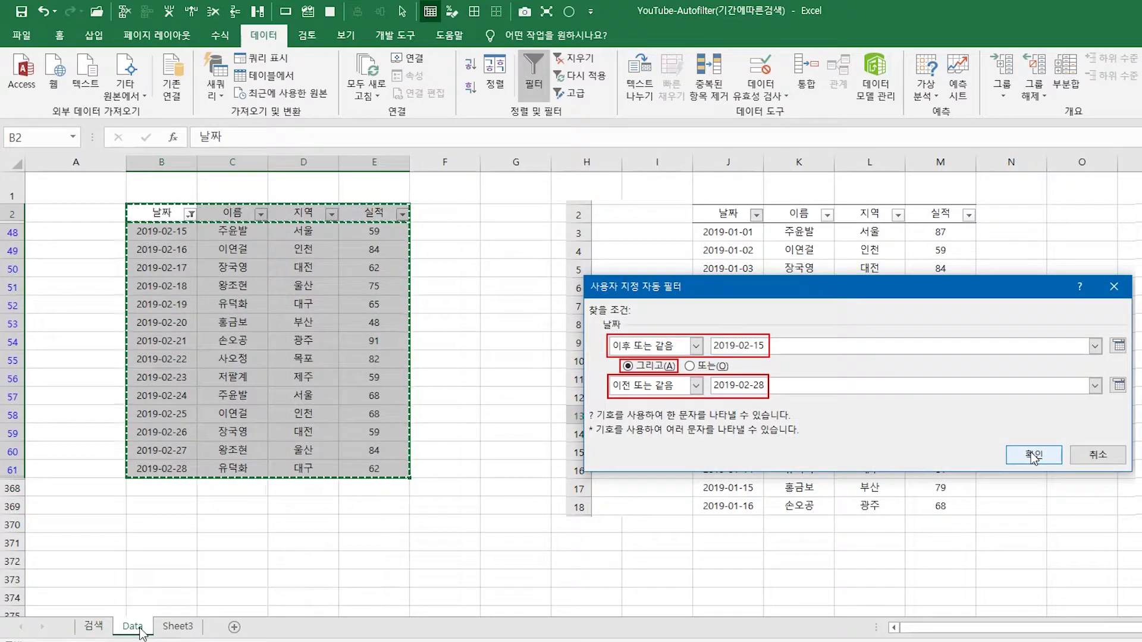
Clear the Data table filter, stop the macro recording, and open the Visual Basic editor.
left_click(535, 88)
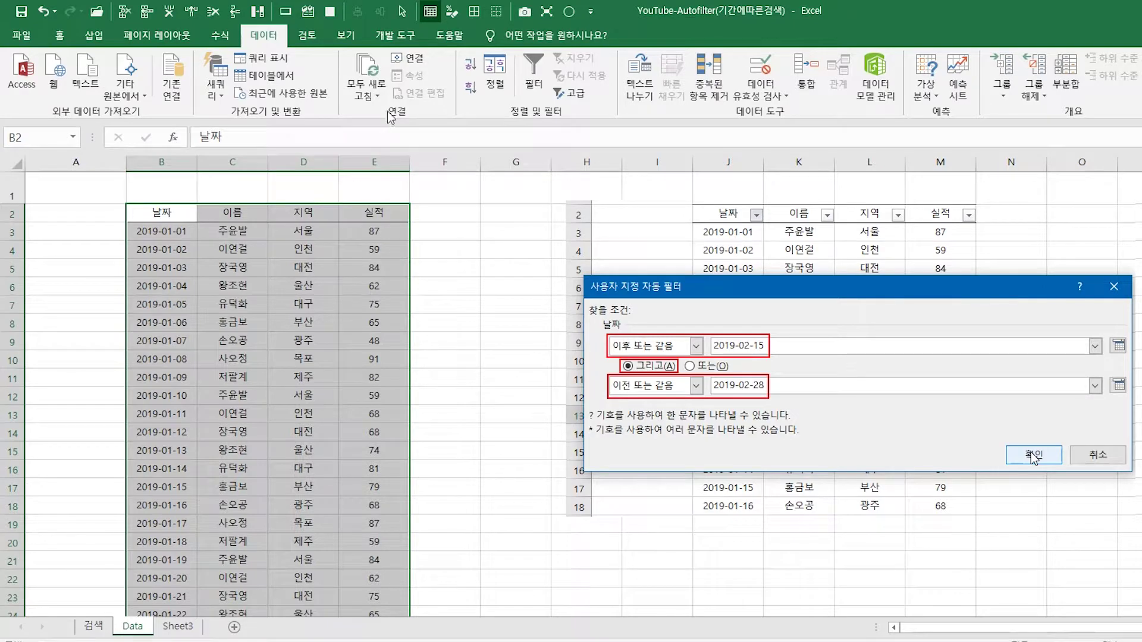
left_click(395, 35)
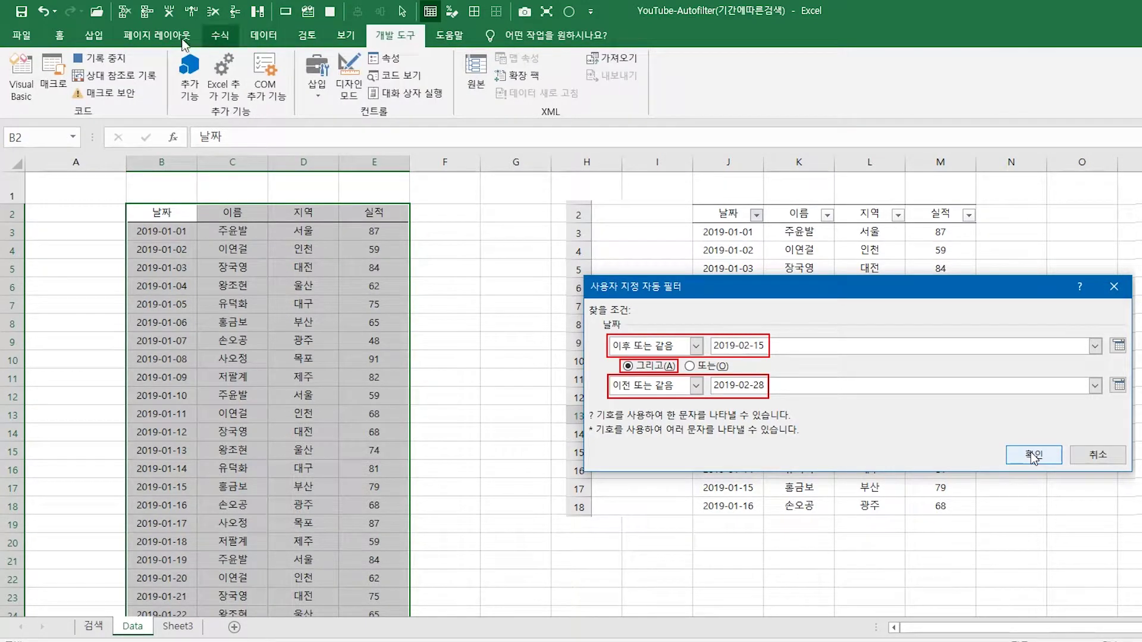
left_click(113, 58)
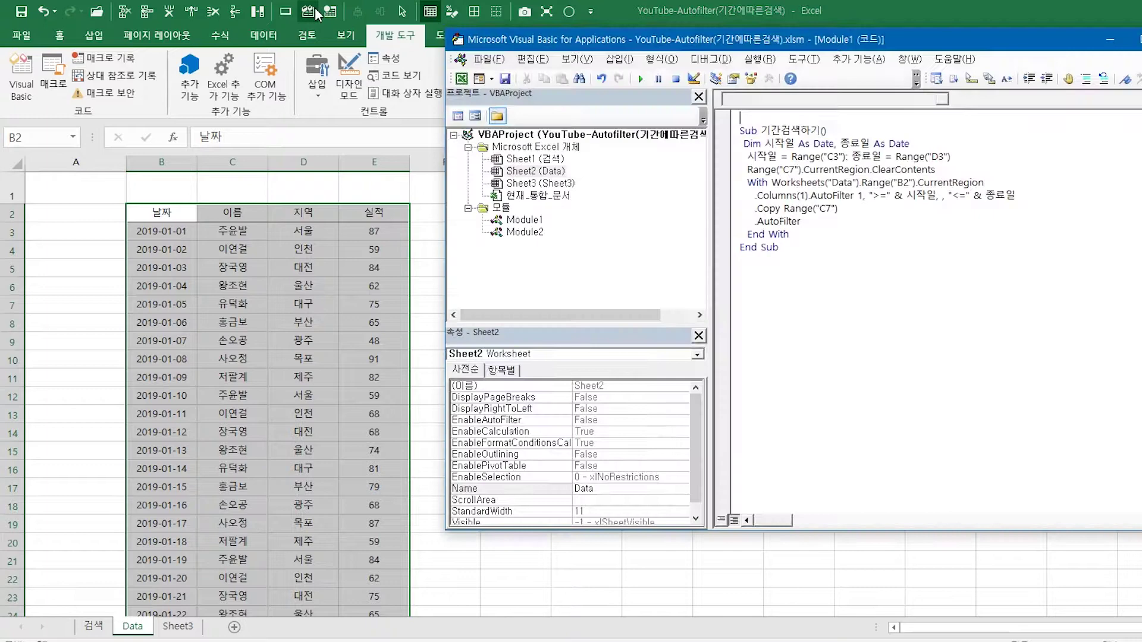
left_click(315, 10)
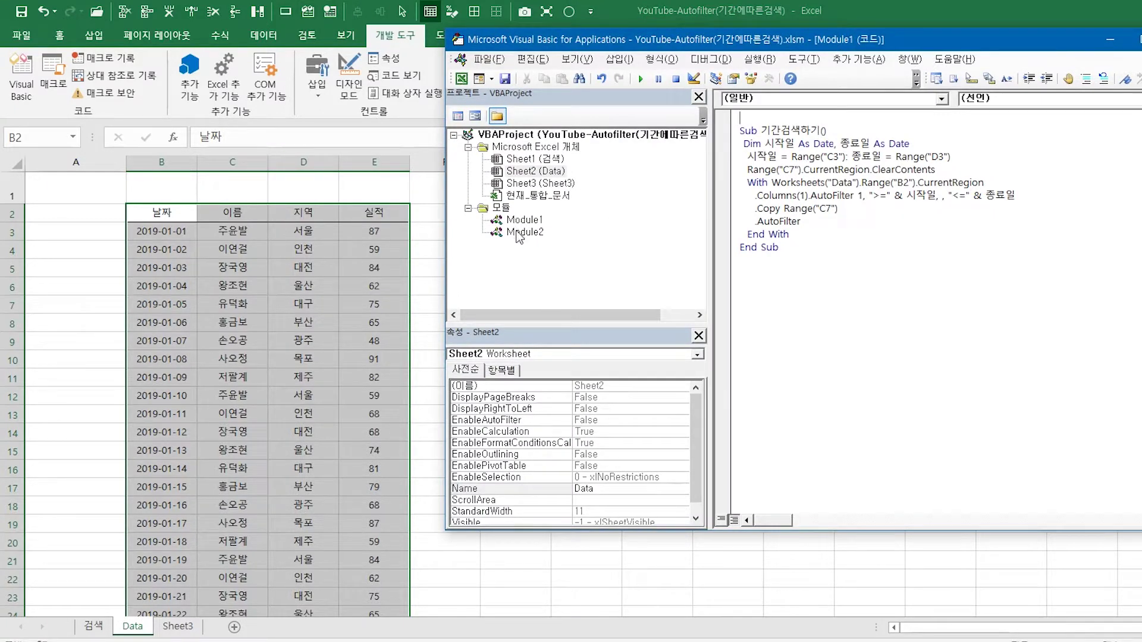
Run the recorded 매크로1 from Module2 and paste a condensed With-block version below it.
double_click(523, 232)
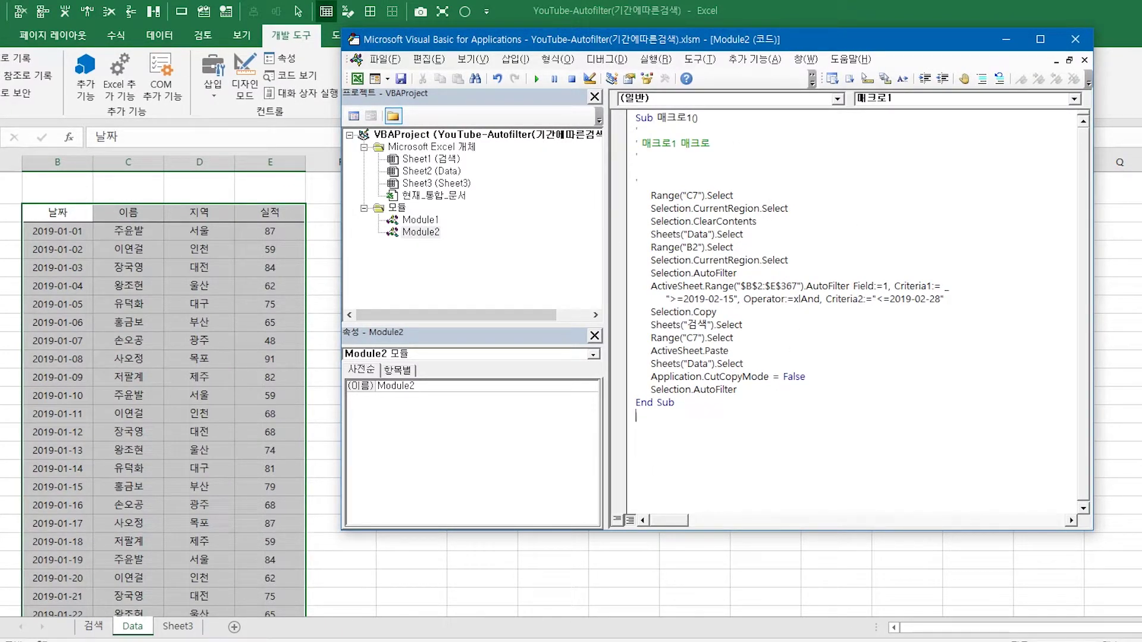
key("F5")
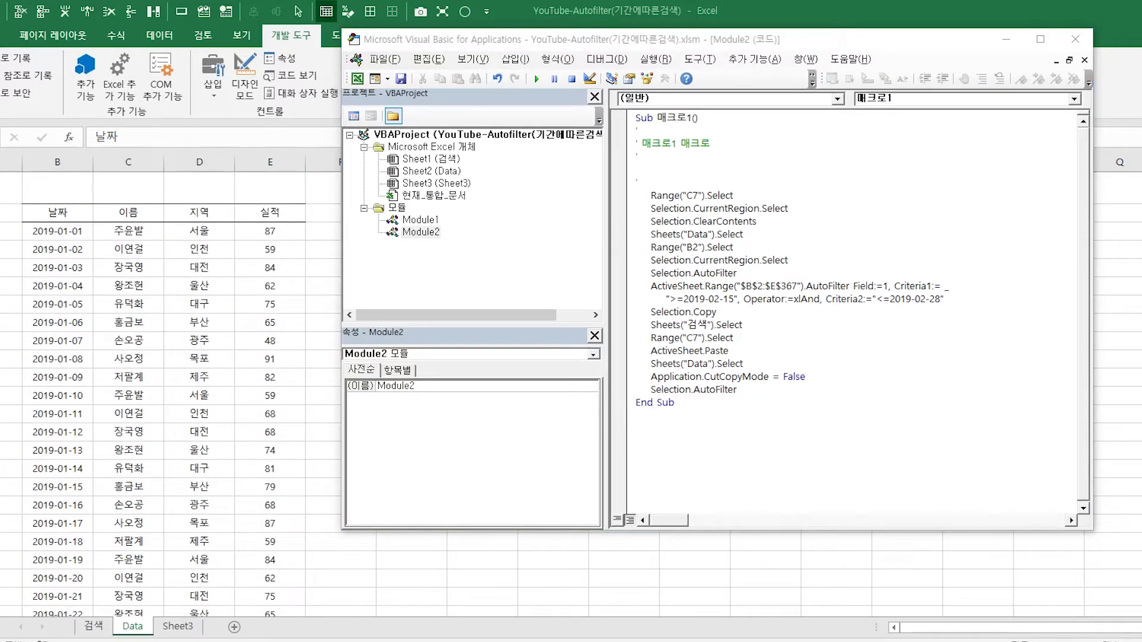
left_click(669, 453)
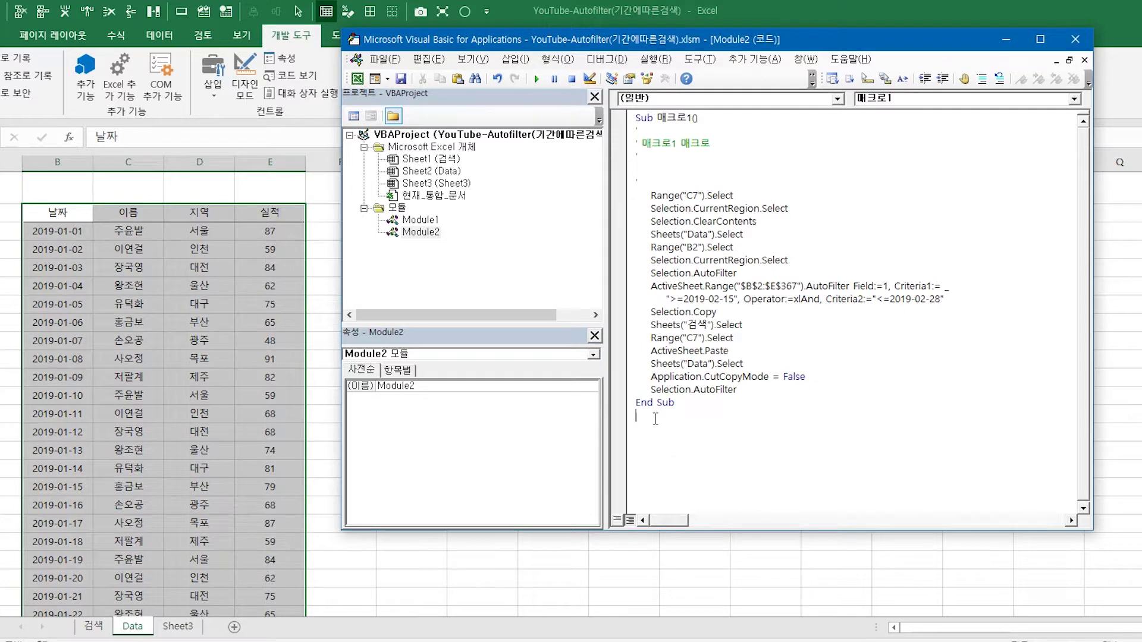
key("ctrl+v")
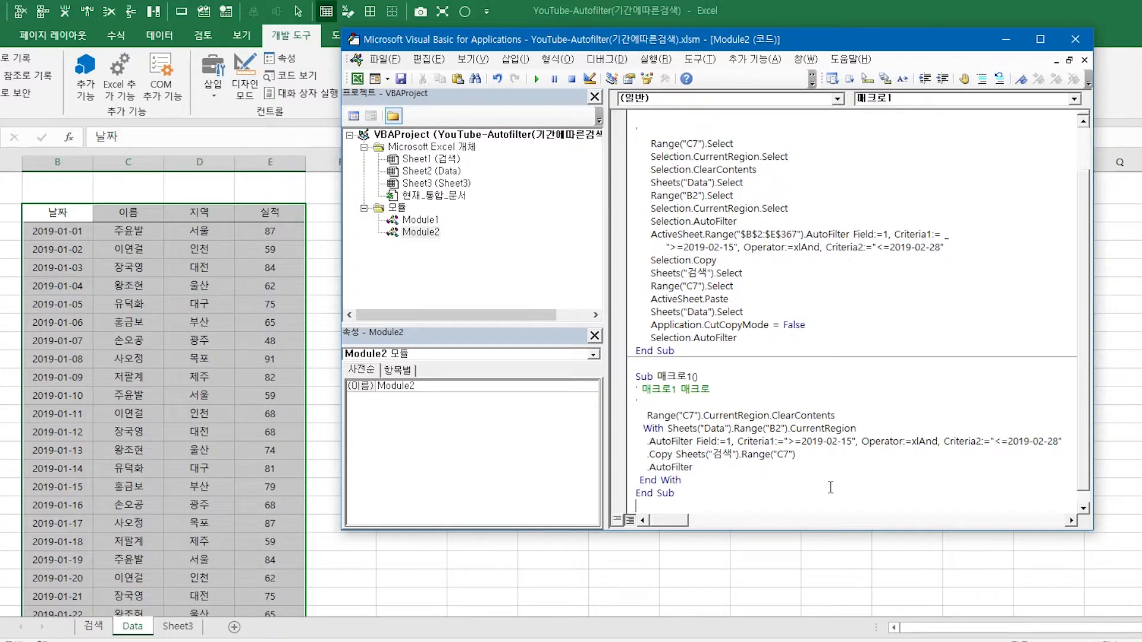
Check the AutoFilter criteria line against the C3 and D3 dates, then return to Module2.
left_click(858, 443)
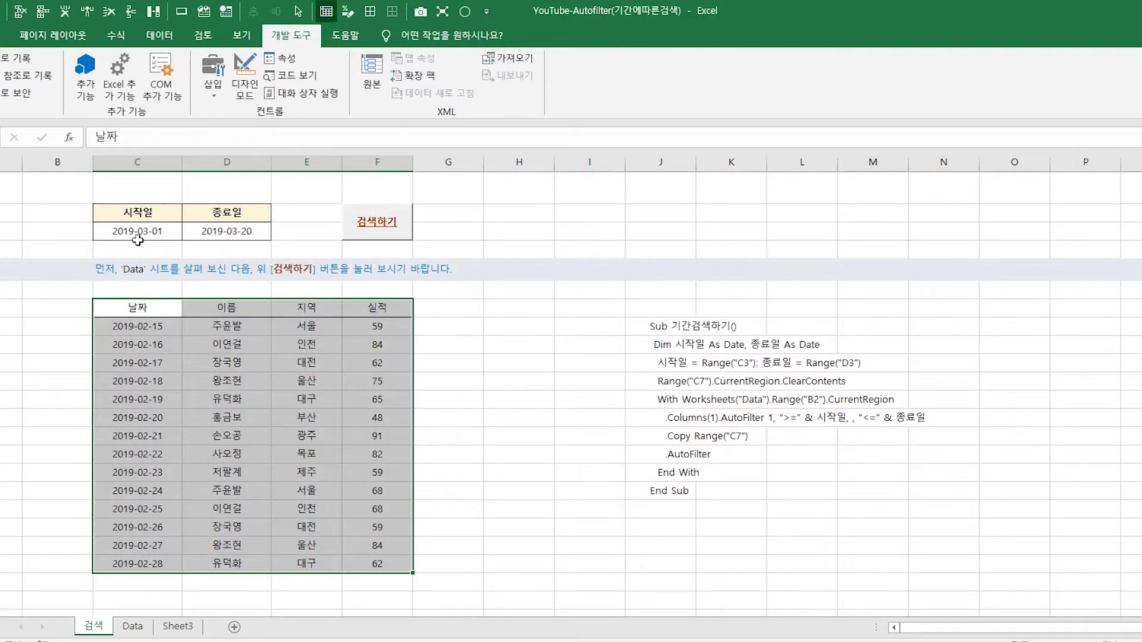
left_click(140, 233)
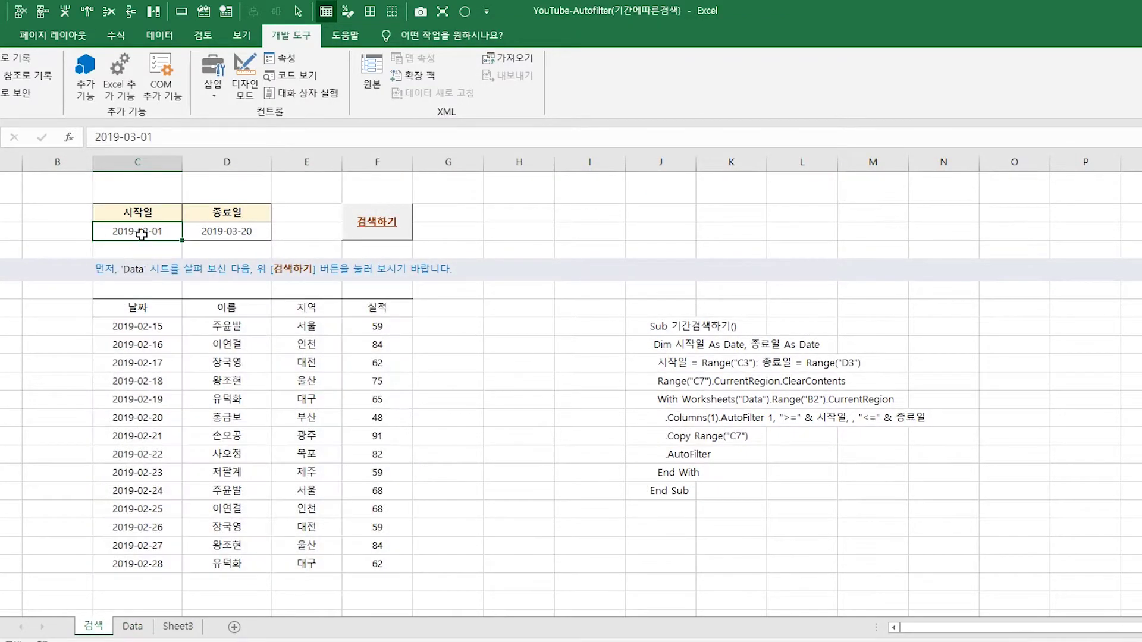
left_click(260, 230)
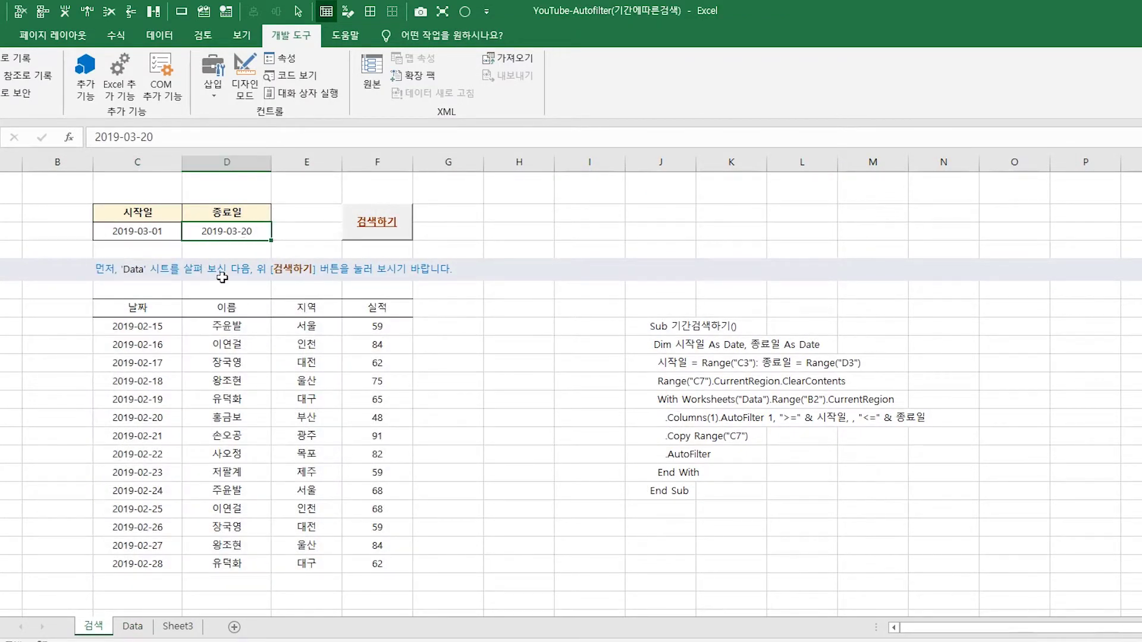
left_click(204, 13)
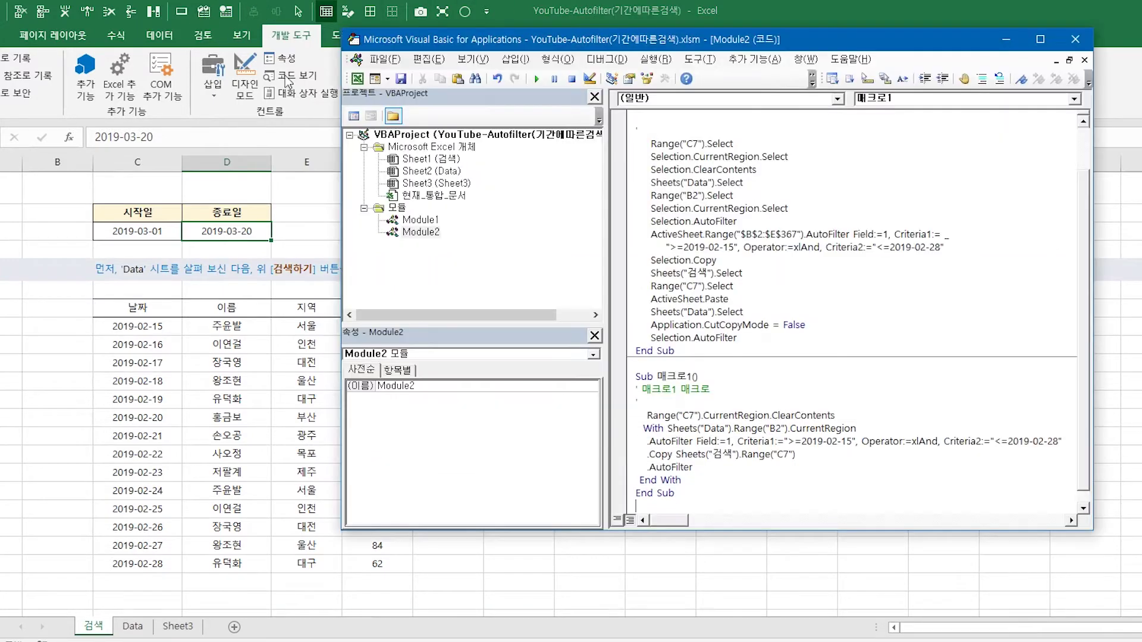
left_click(409, 232)
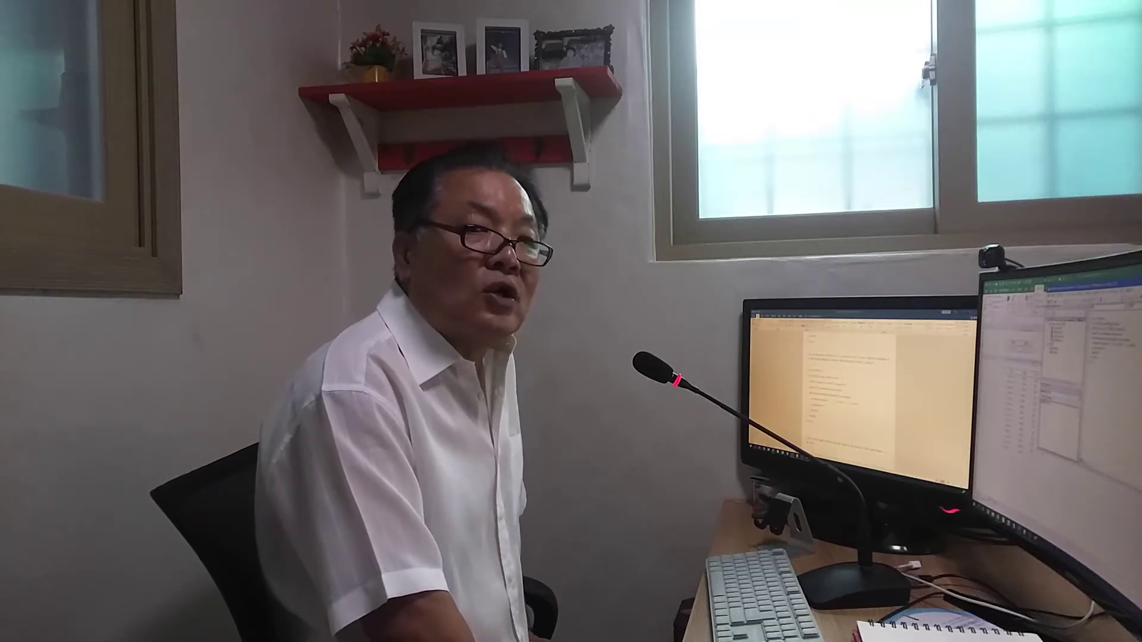